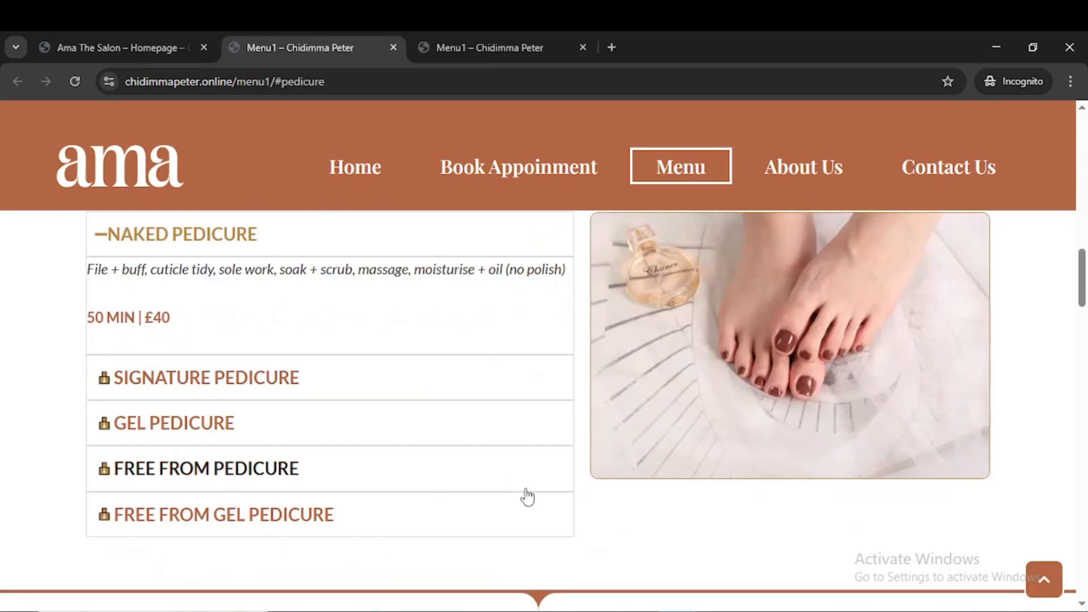
In the Menu1 page editor, set the CSS ID of the HANDS section's container to manicure
click(527, 611)
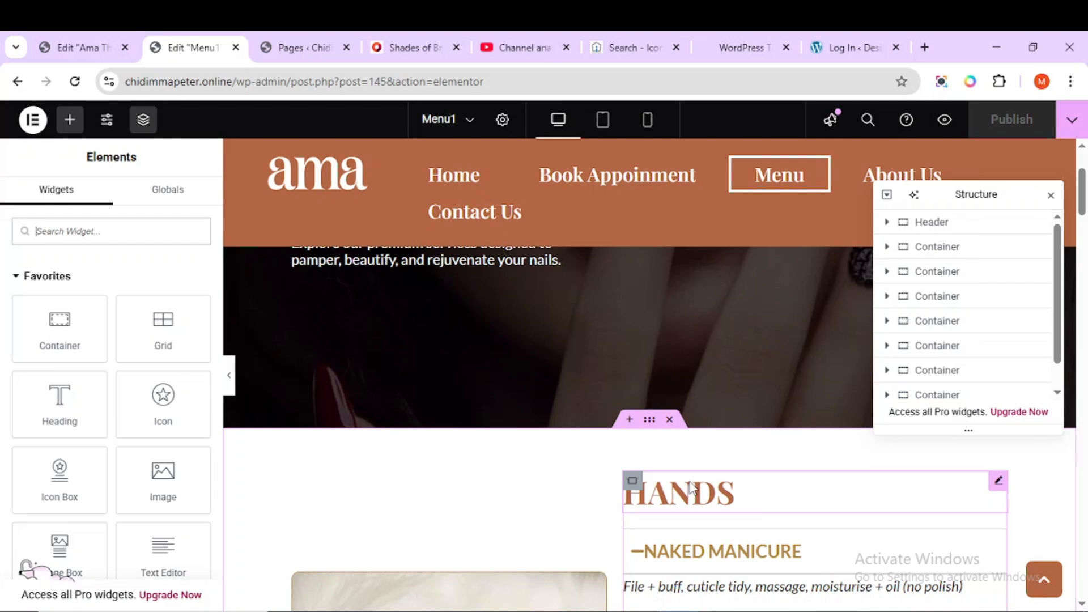
scroll(731, 544, down, 3)
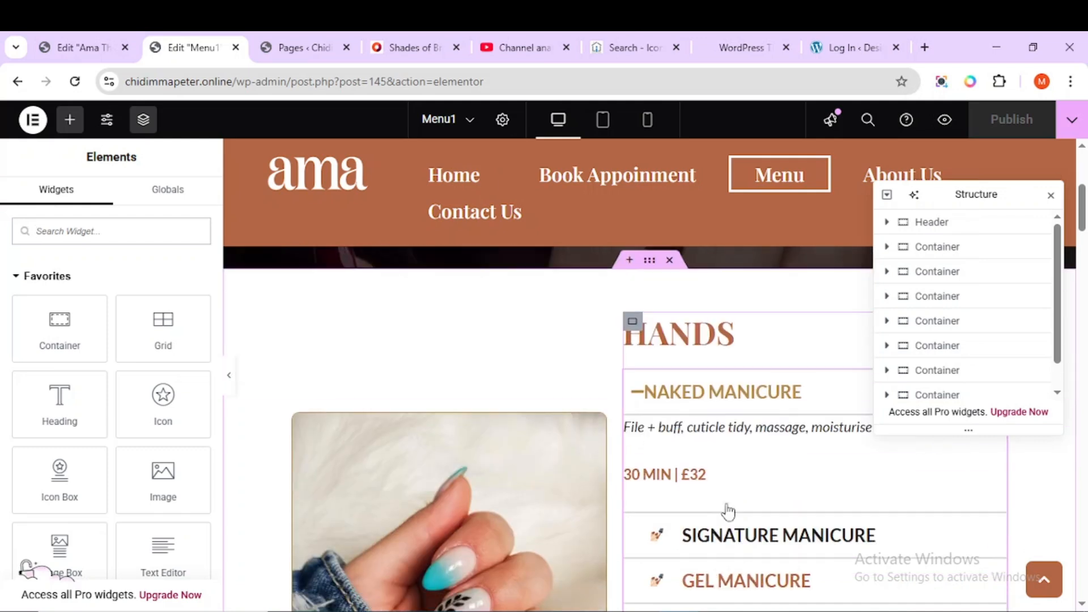
scroll(717, 487, up, 3)
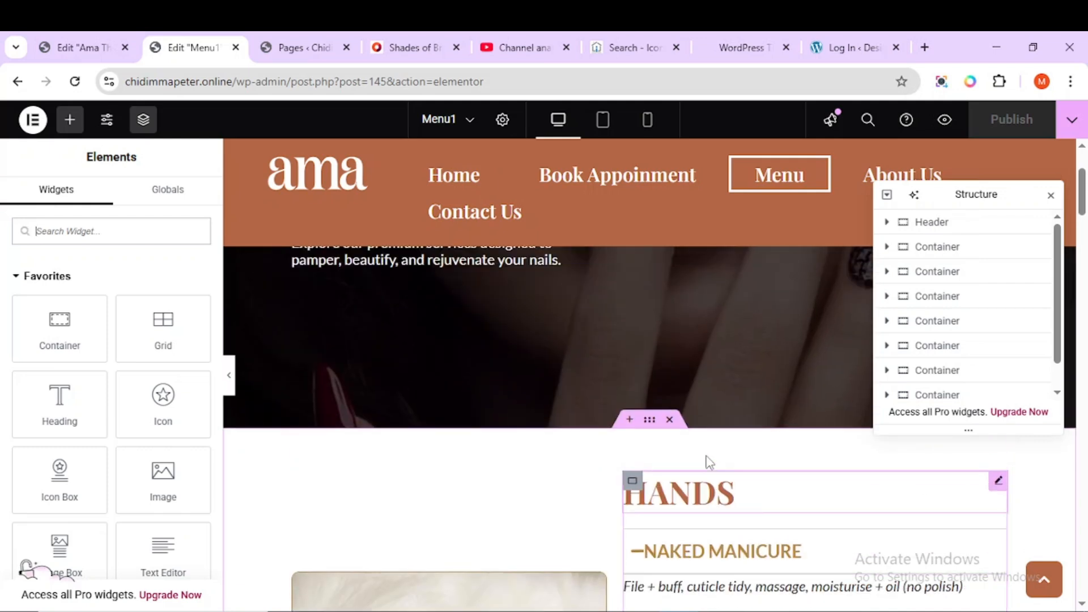
click(650, 430)
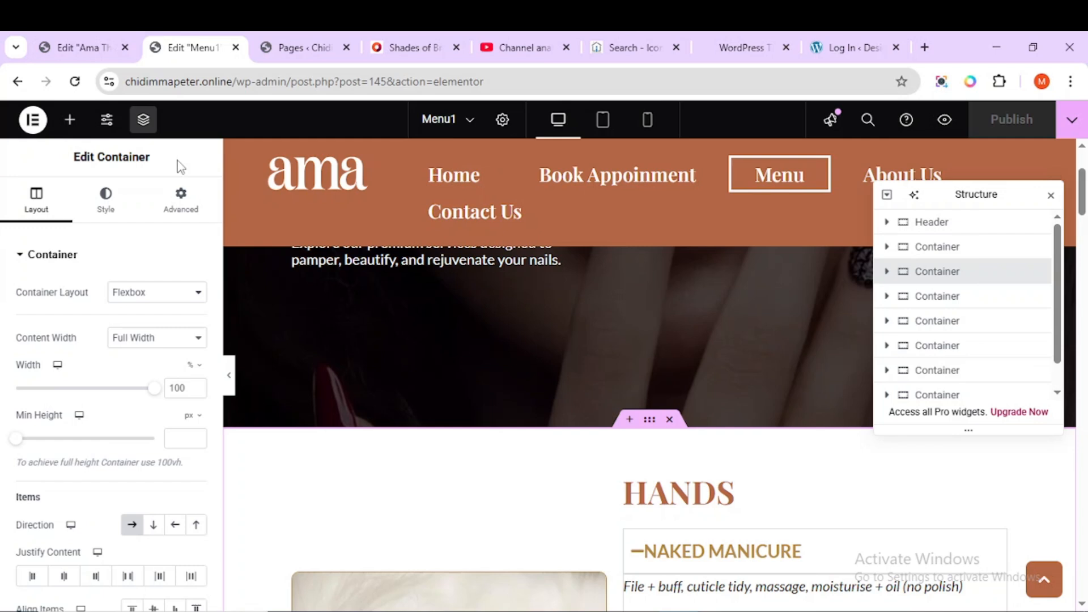
click(177, 214)
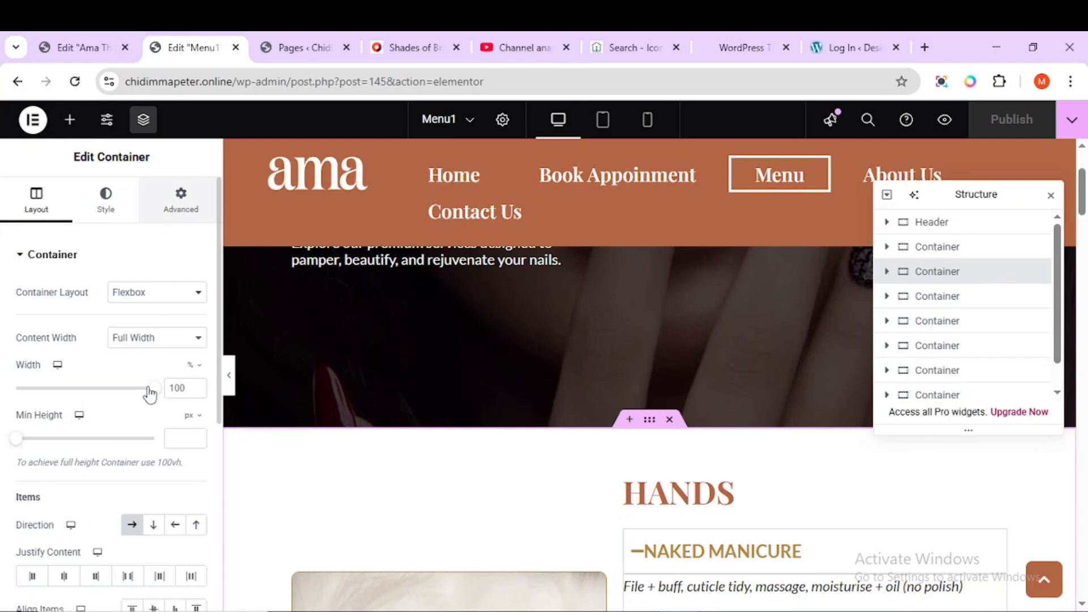
scroll(153, 383, down, 5)
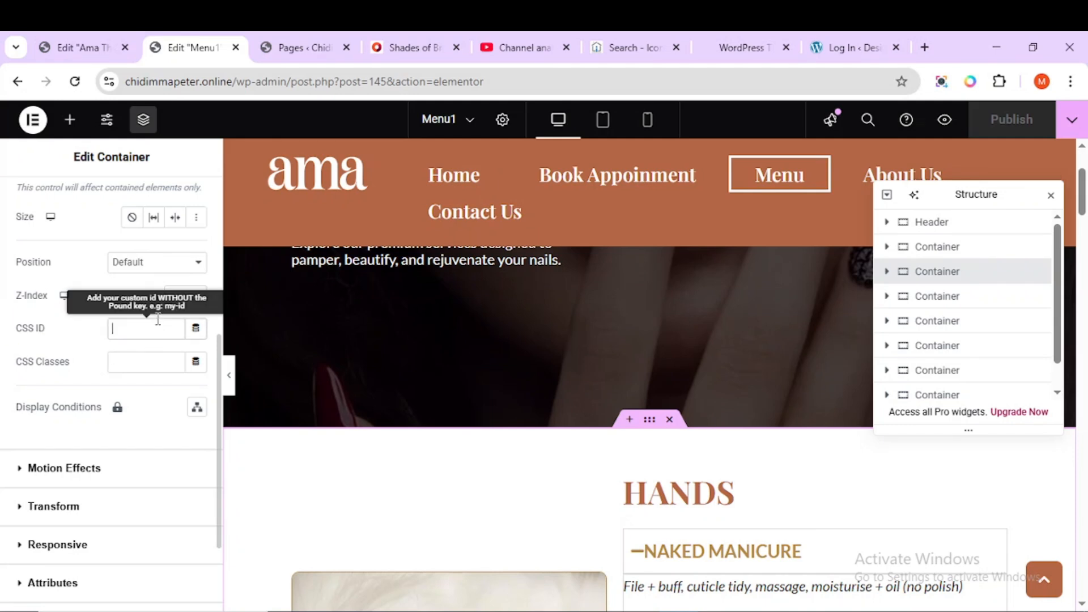
text(manicure)
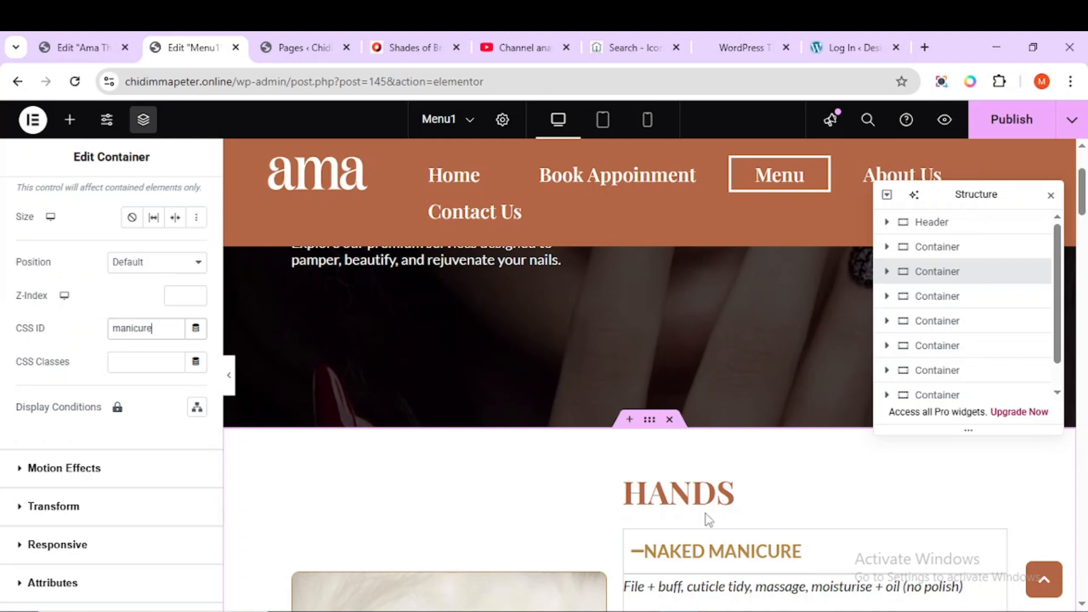
Set the CSS ID of the FEET section's container to pedicure and publish the Menu1 page
scroll(655, 499, down, 10)
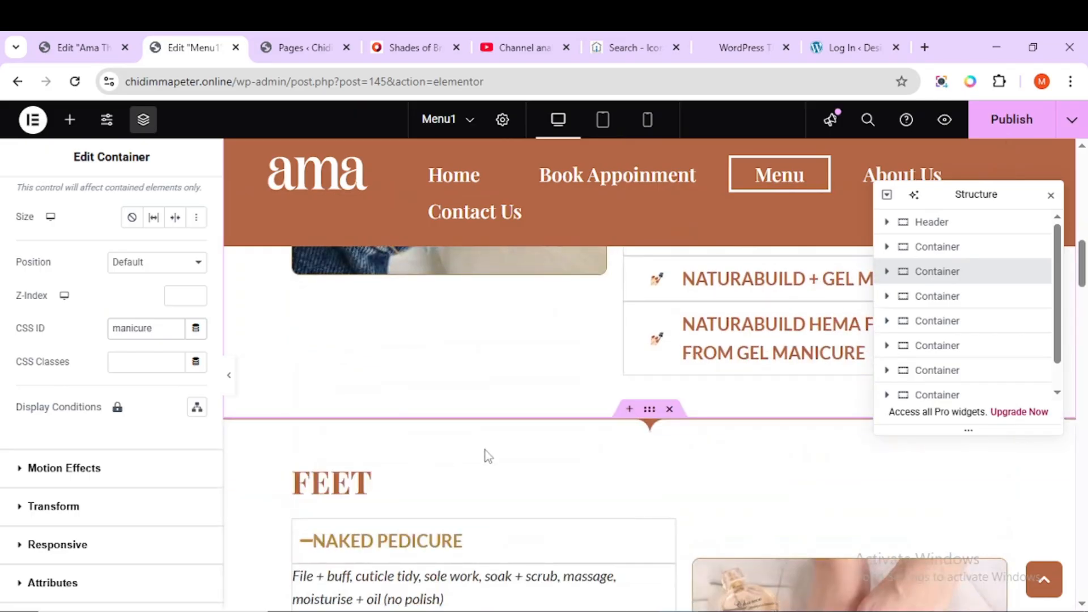
click(650, 409)
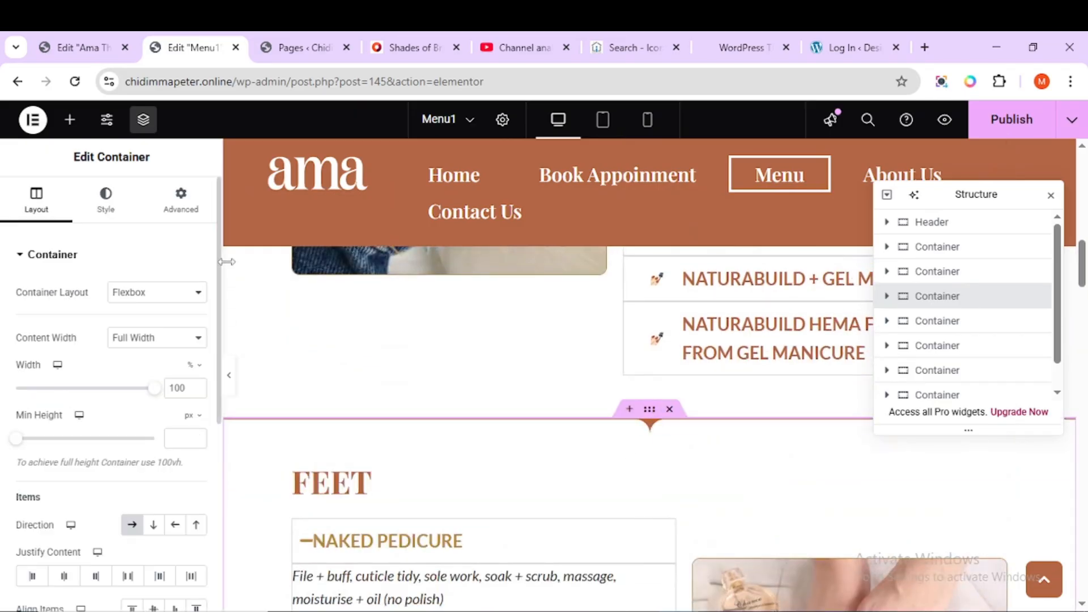
click(181, 204)
scroll(115, 493, down, 3)
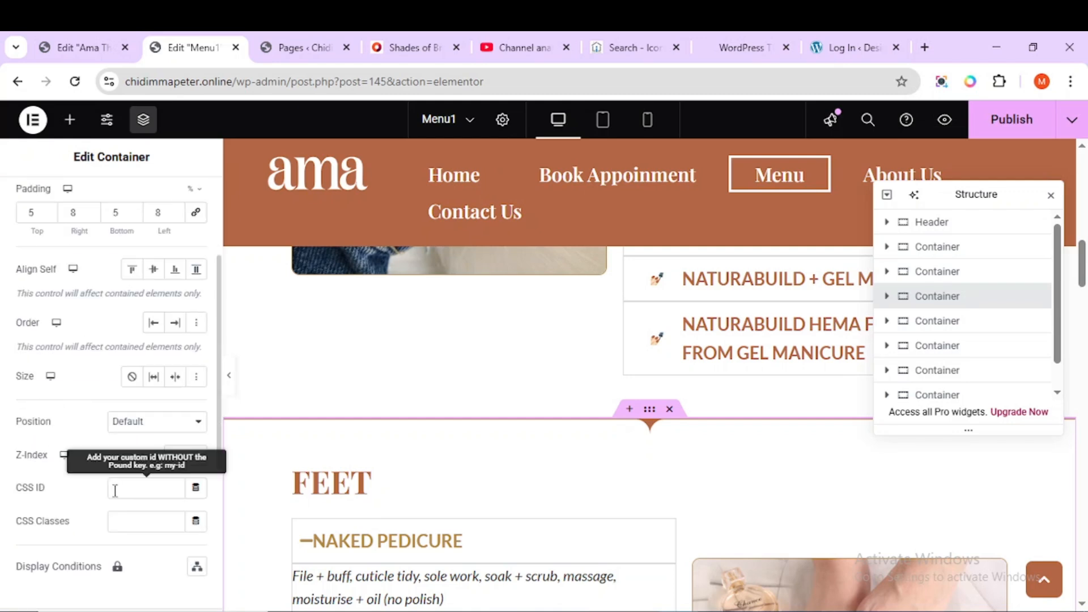
click(111, 489)
scroll(592, 584, down, 7)
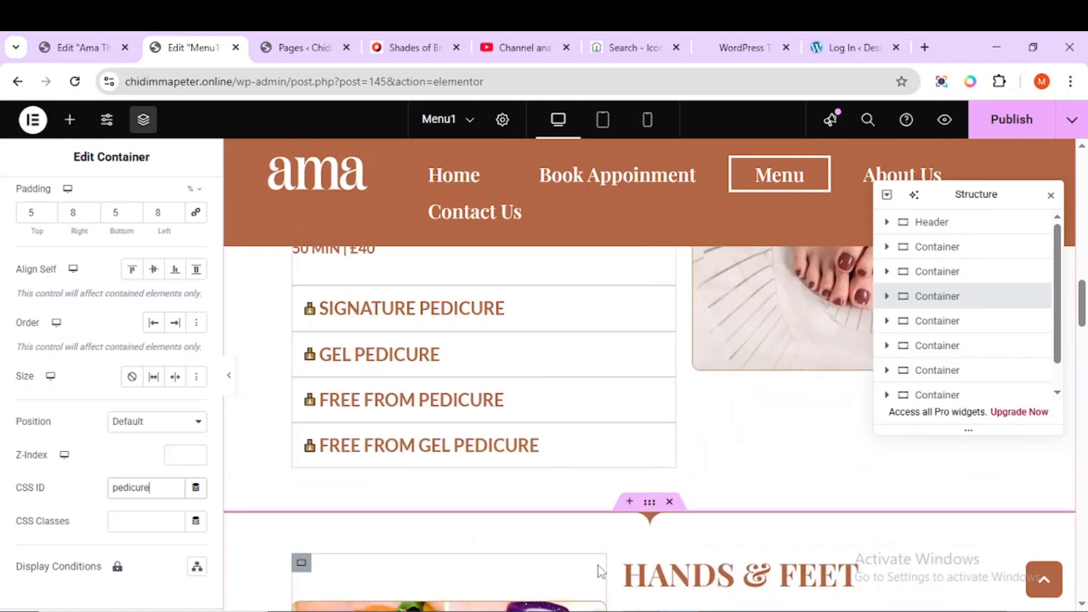
scroll(597, 566, down, 3)
click(998, 134)
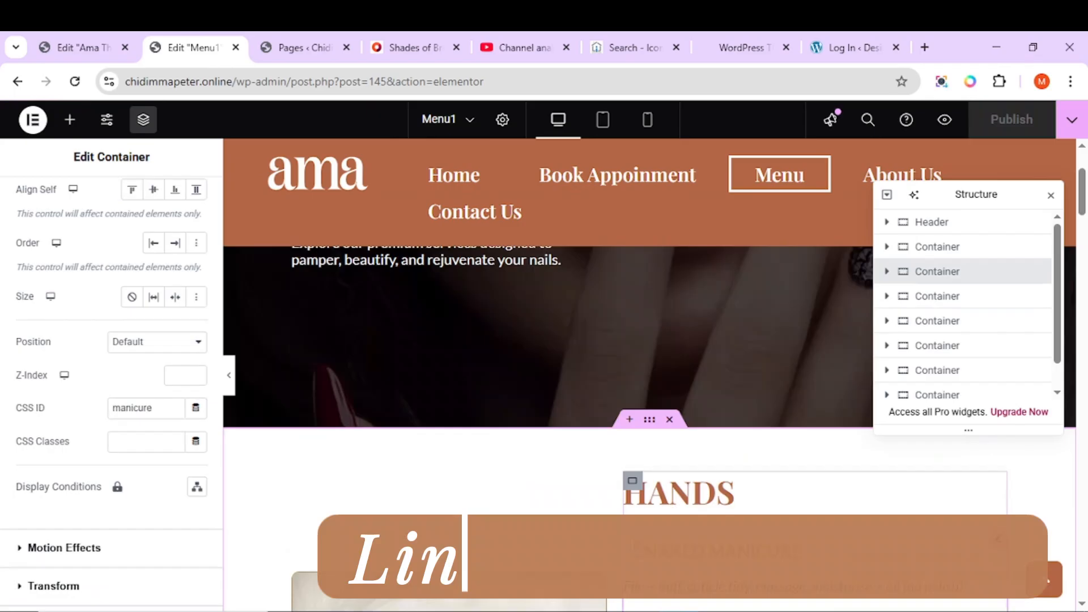
In the homepage editor, paste the menu1 page URL as the link of the Manicure card's View Menu button, ending it with a slash
scroll(708, 558, down, 3)
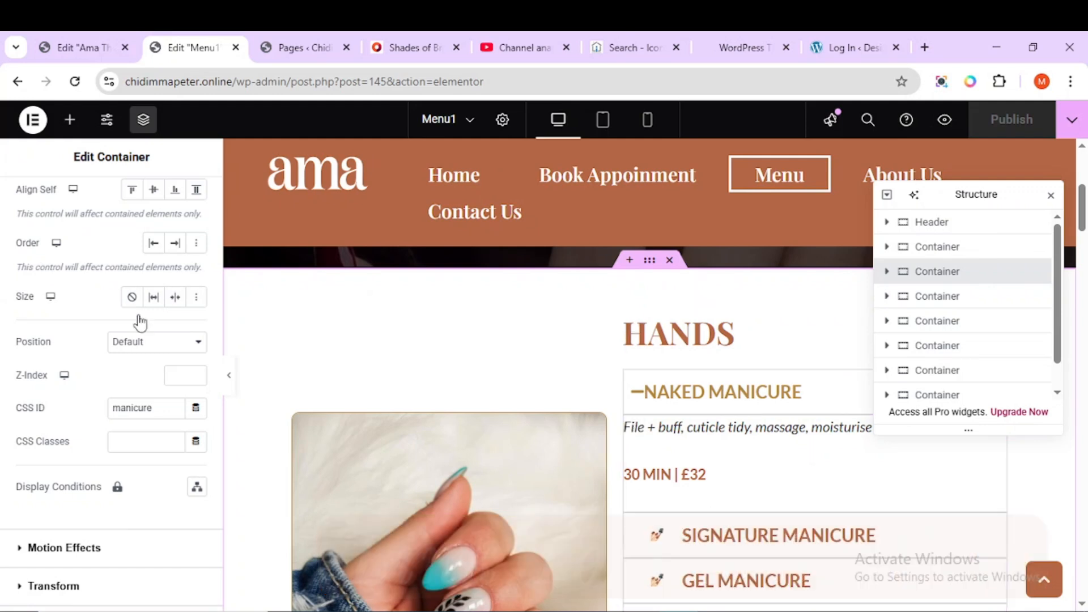
click(72, 49)
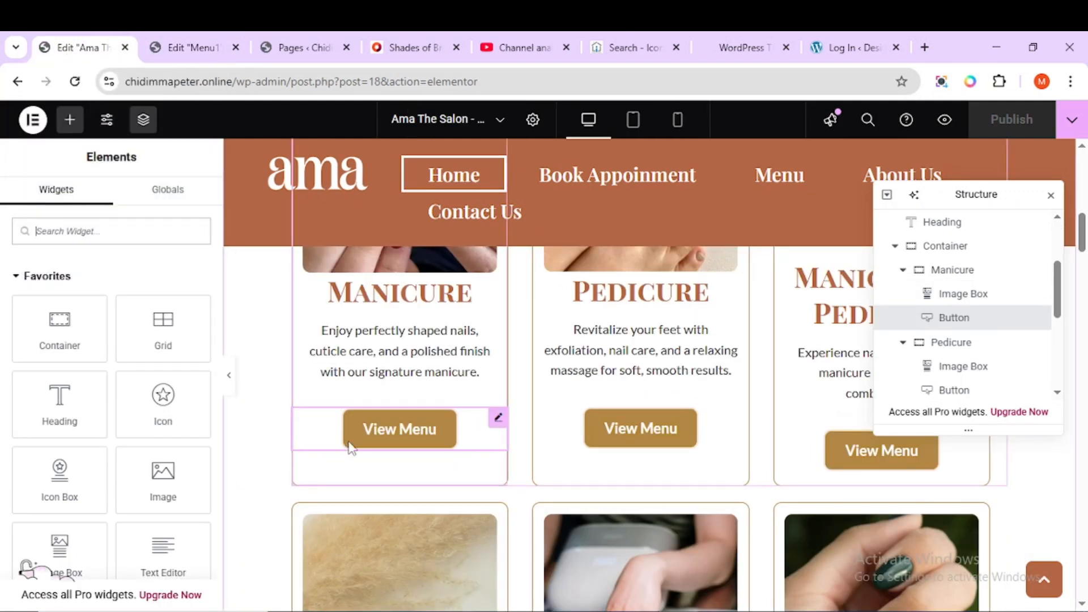
click(375, 449)
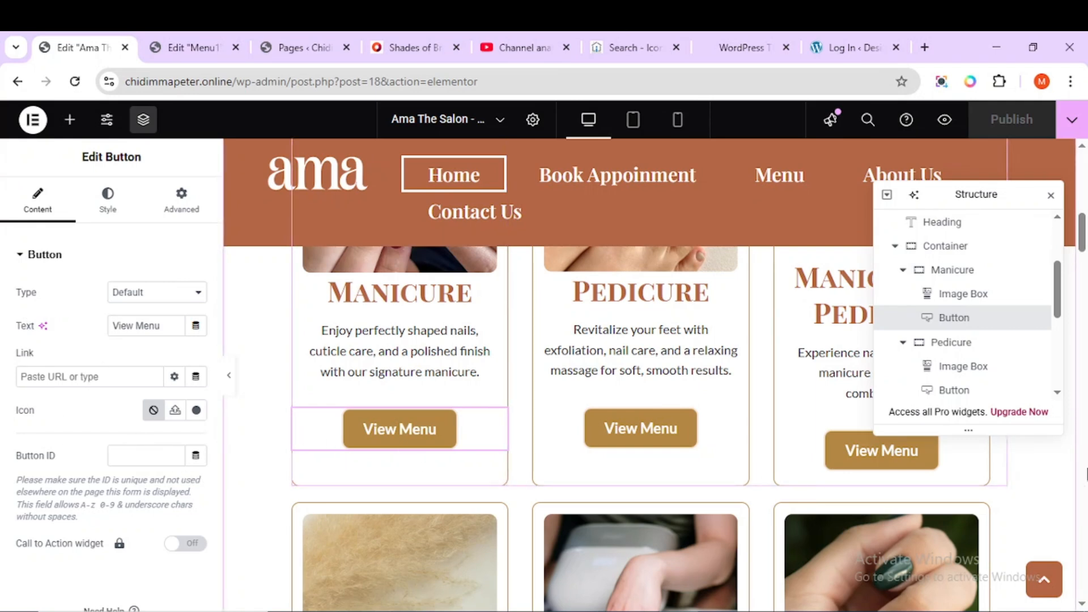
click(97, 383)
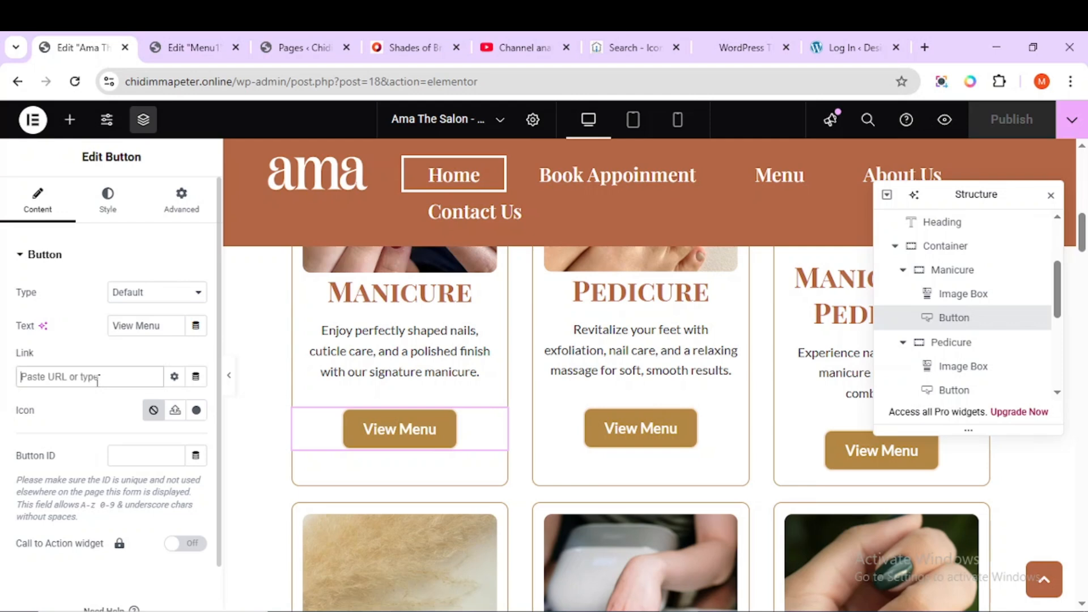
click(176, 51)
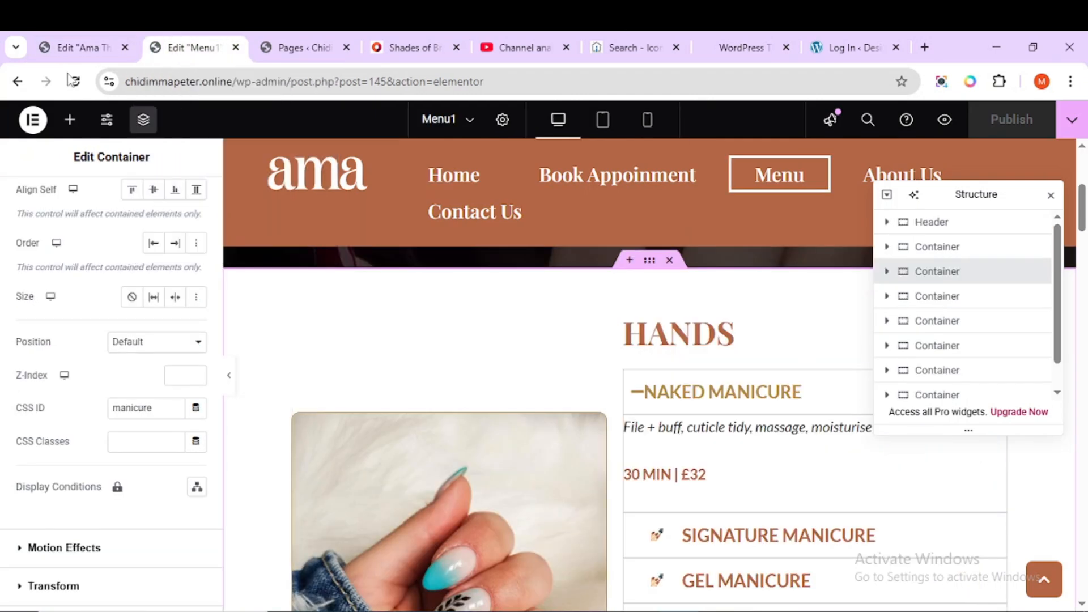
click(77, 49)
right_click(91, 381)
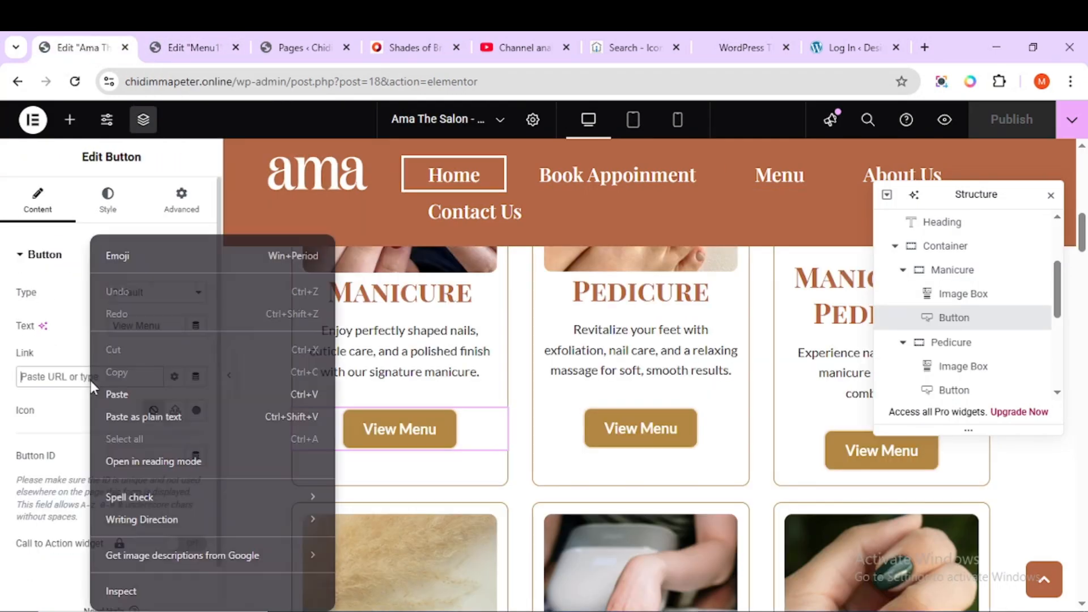
click(114, 396)
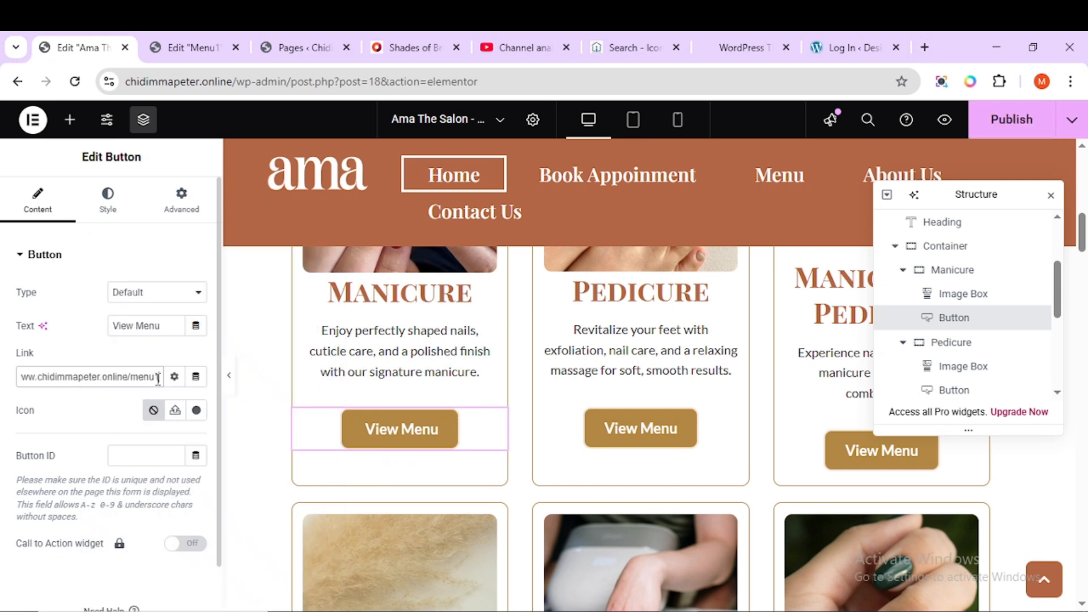
text(/)
Append the anchor #manicure to the menu1 link of the Manicure card's View Menu button, matching the container's CSS ID
click(191, 47)
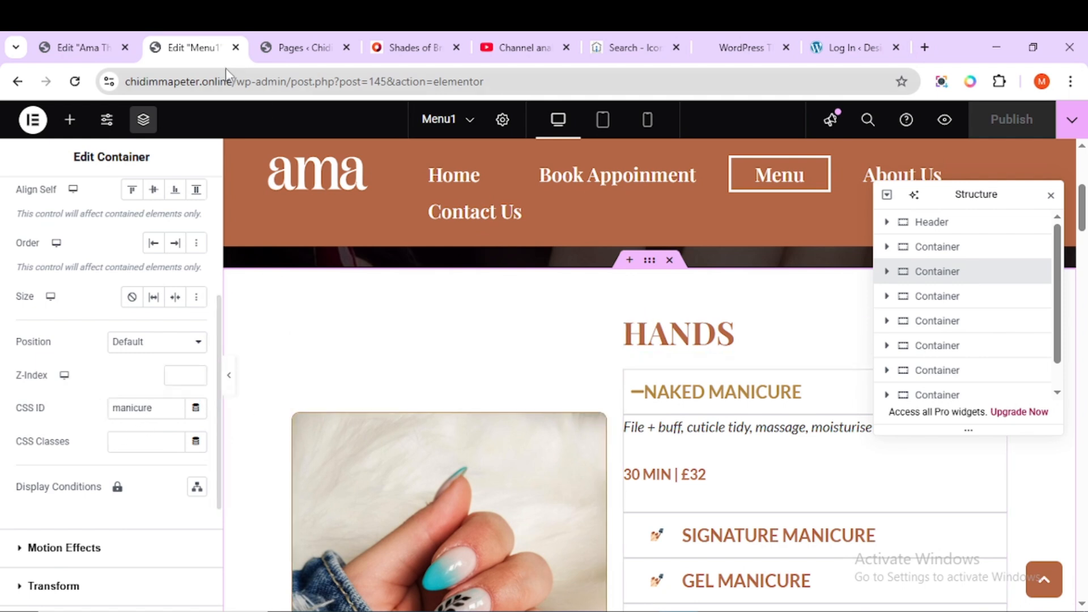
click(99, 49)
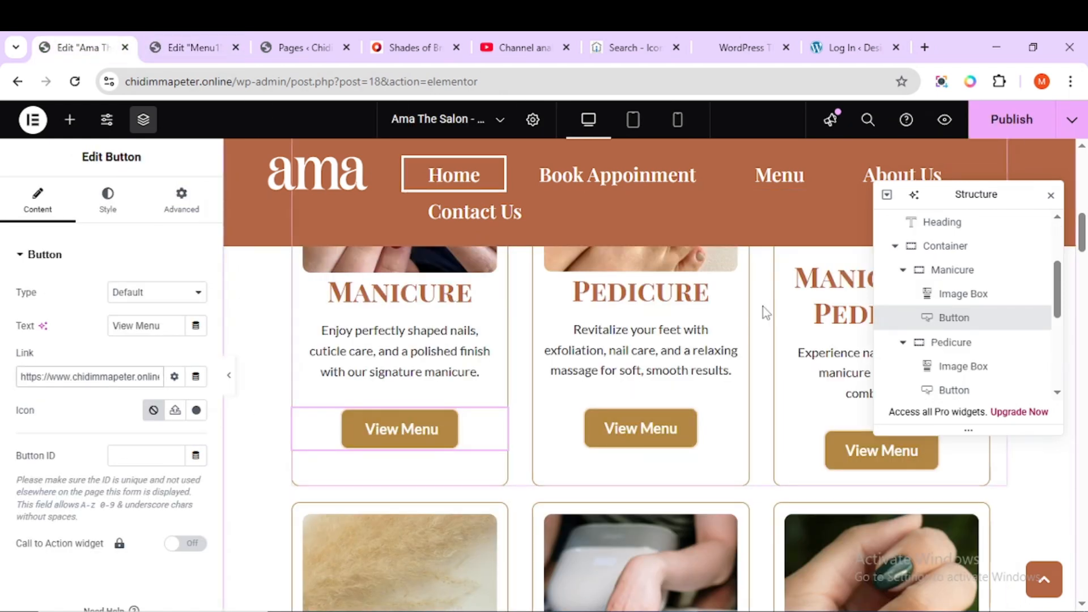
key(ctrl+v)
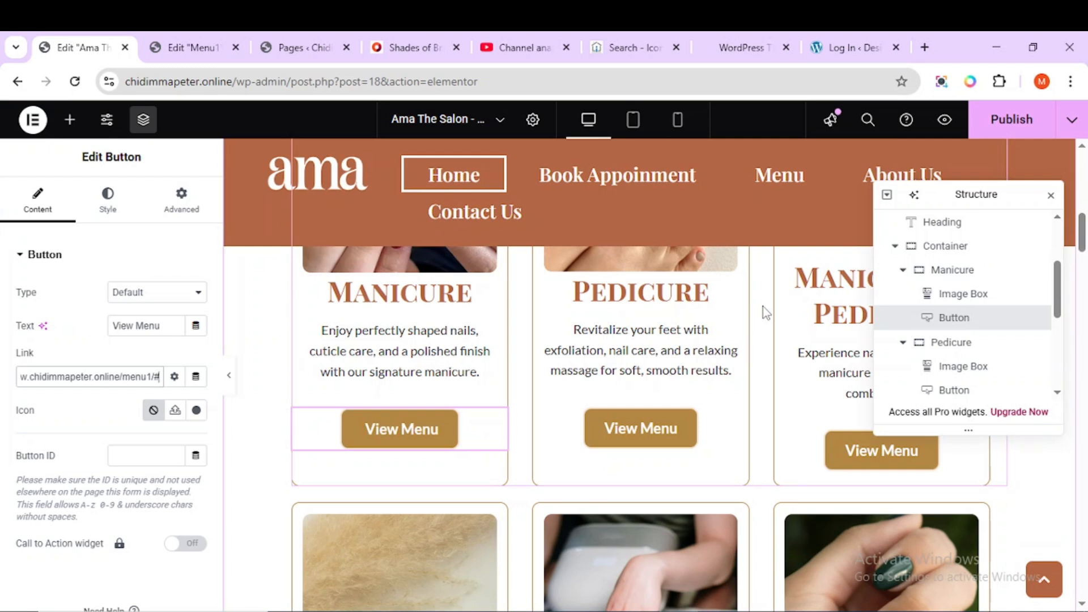
text(m)
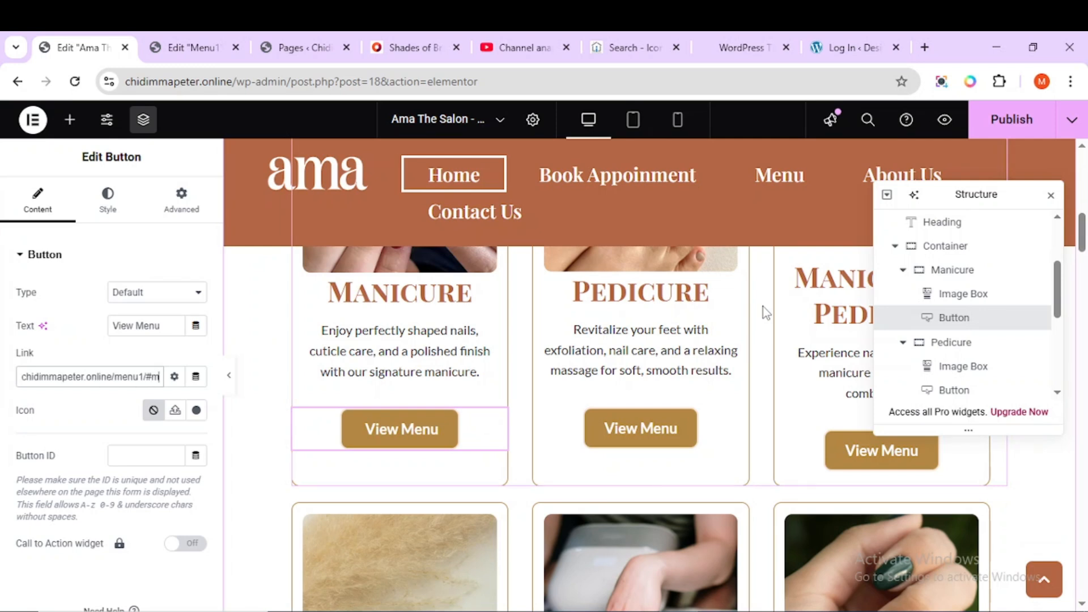
text(anic)
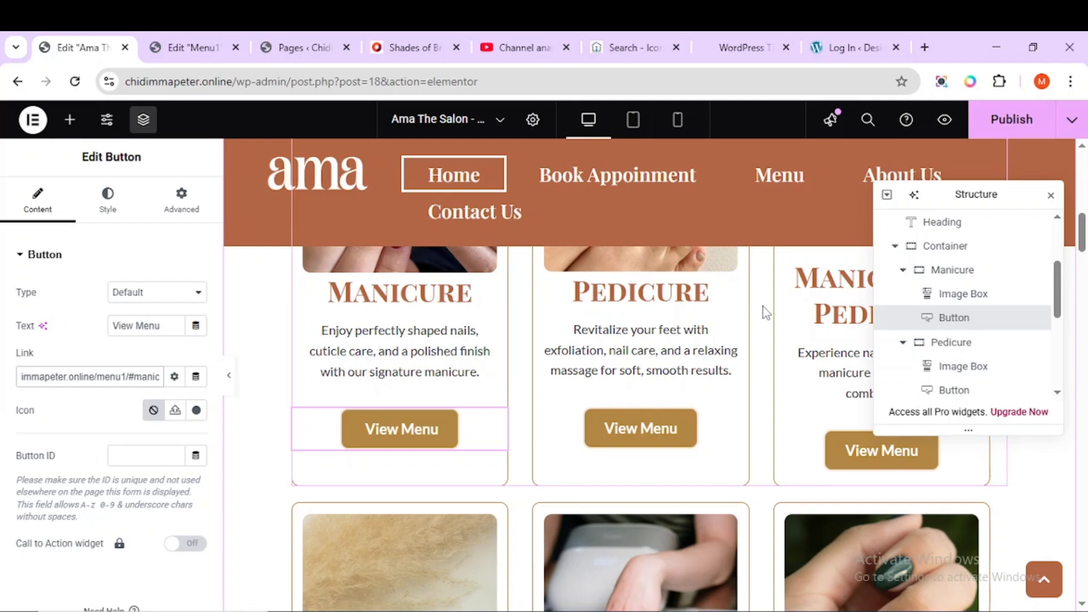
text(ure)
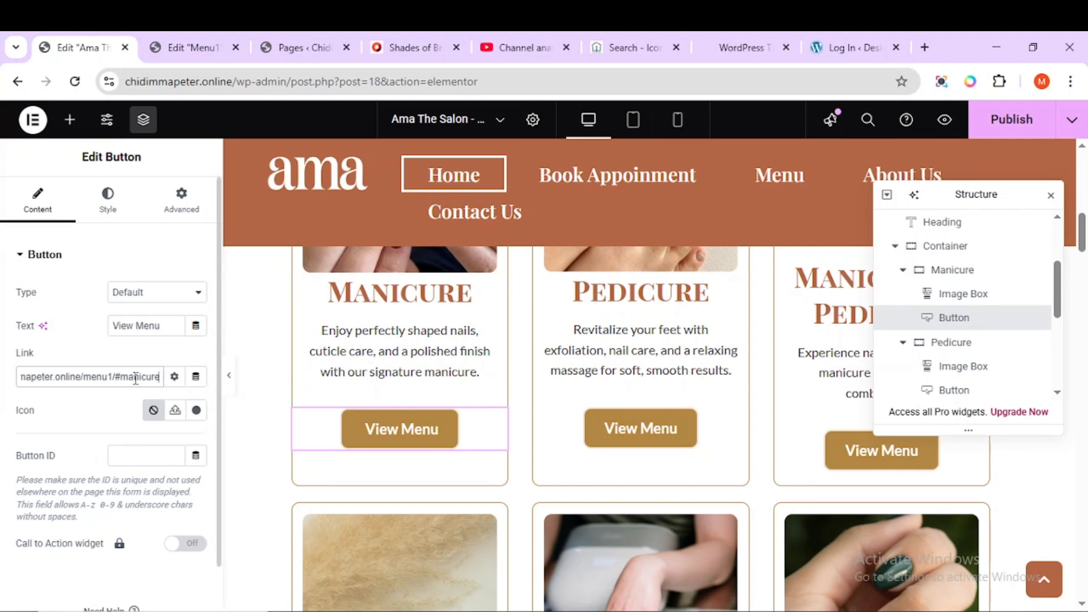
Paste the menu1 page URL as the link of the Pedicure card's View Menu button
scroll(340, 386, up, 3)
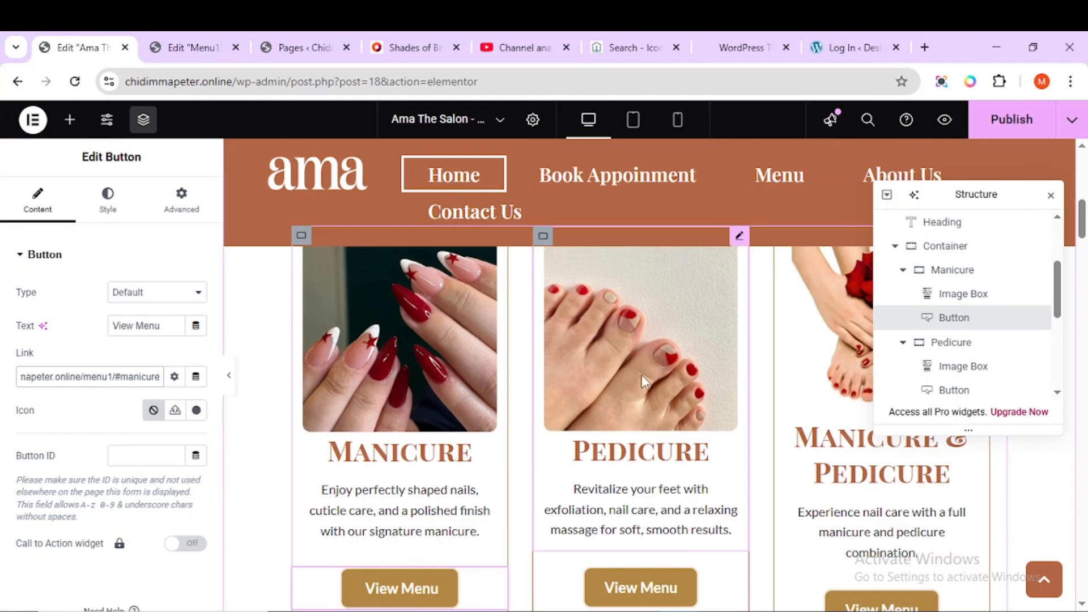
scroll(642, 382, up, 3)
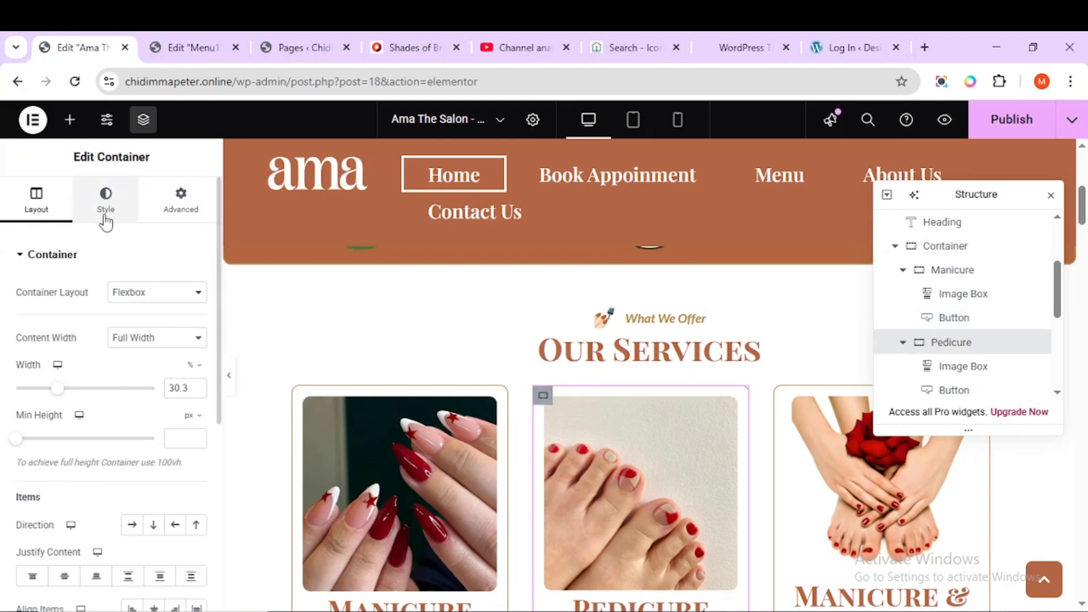
scroll(650, 442, down, 6)
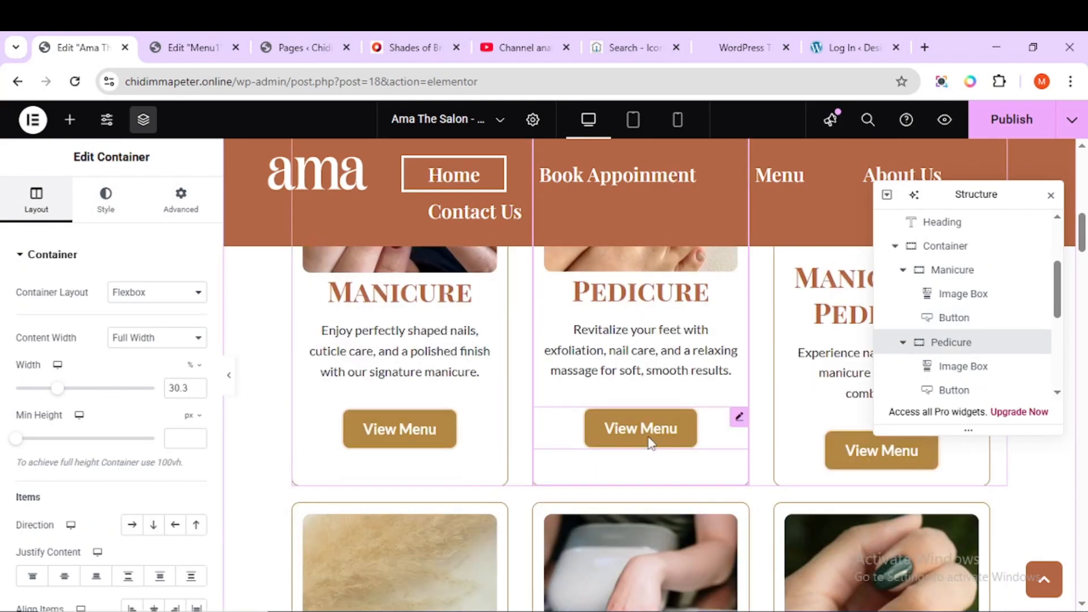
click(637, 427)
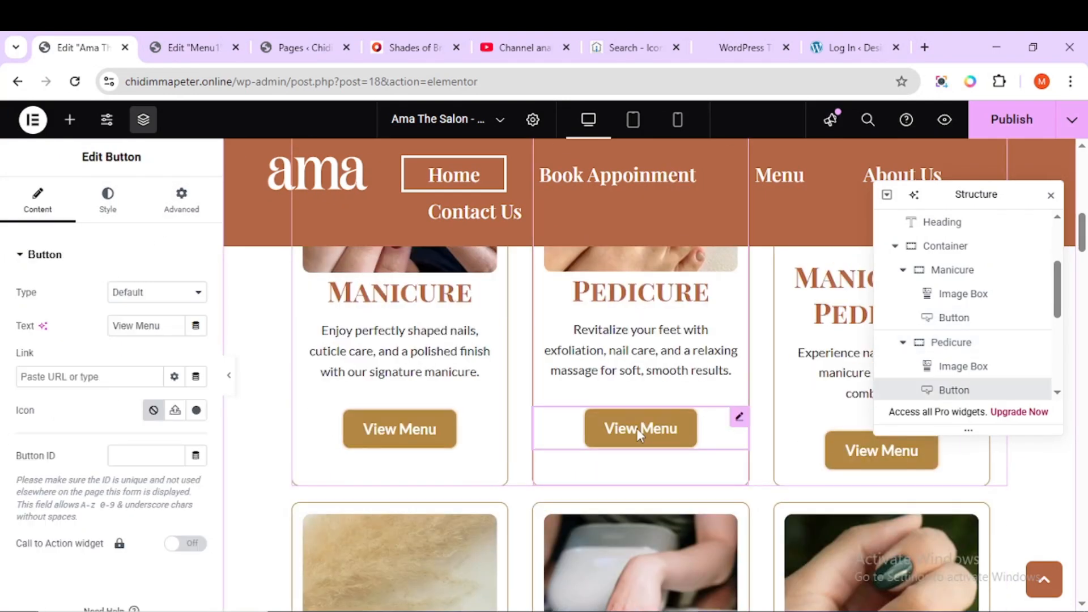
right_click(61, 377)
click(88, 394)
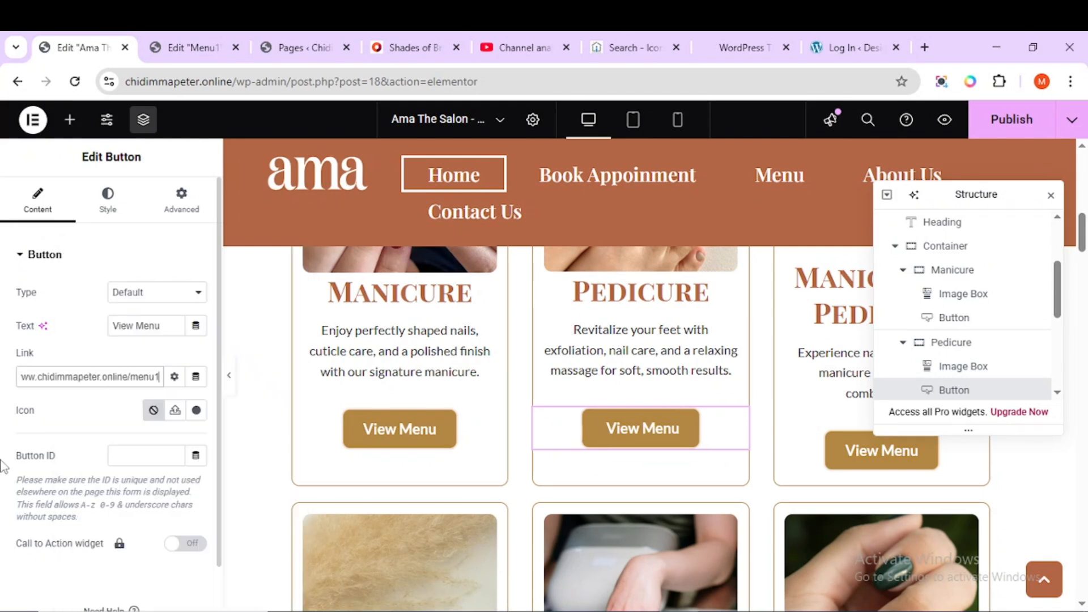
Append /#pedicure to the link of the Pedicure card's View Menu button and publish the homepage
text(/)
key(BackSpace)
text(/)
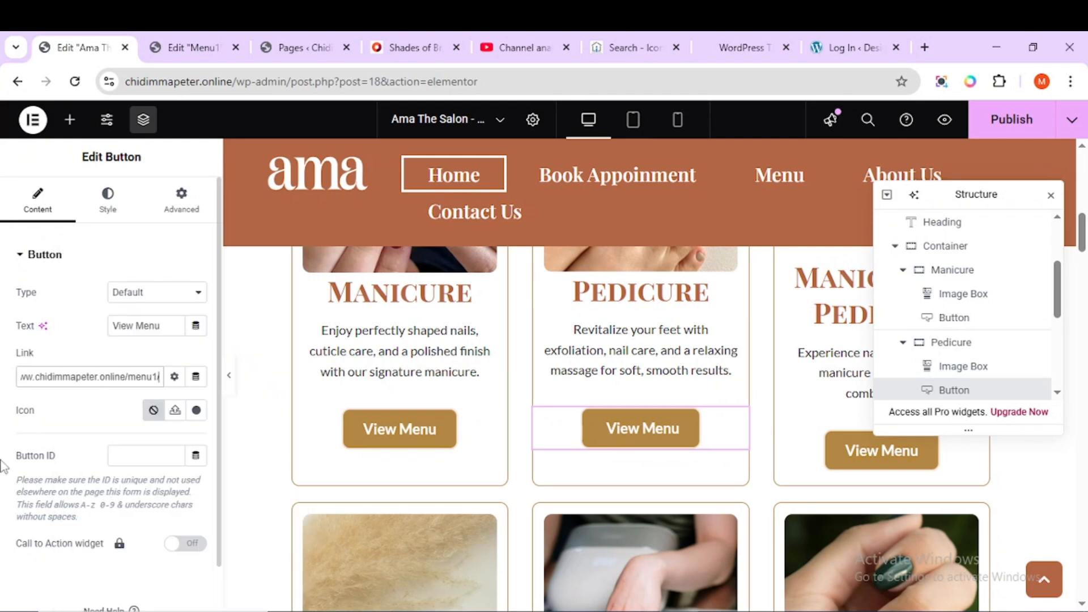
text(#)
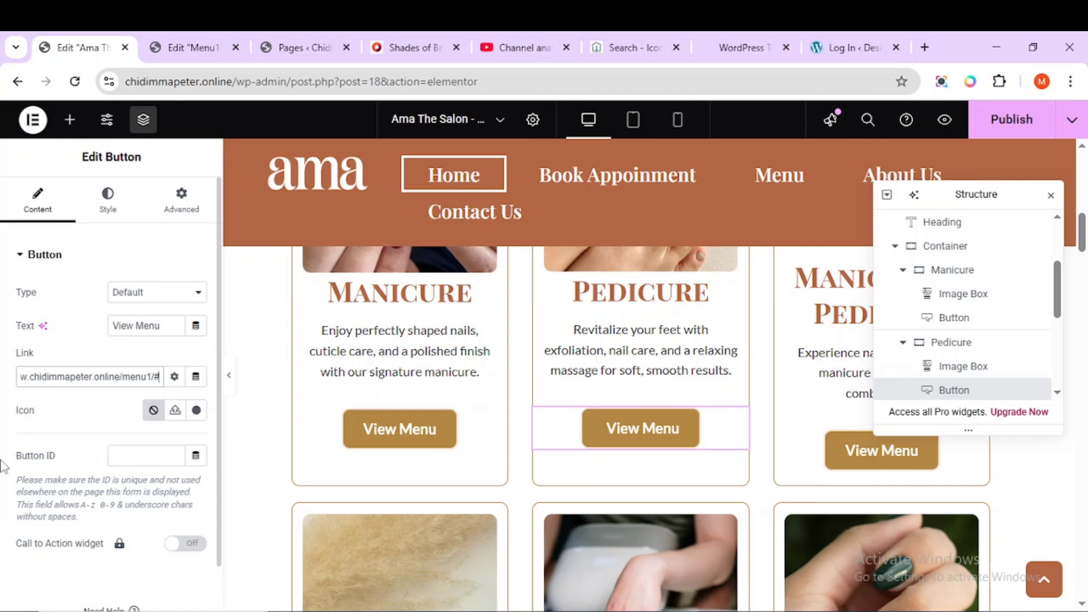
text(p)
text(ed)
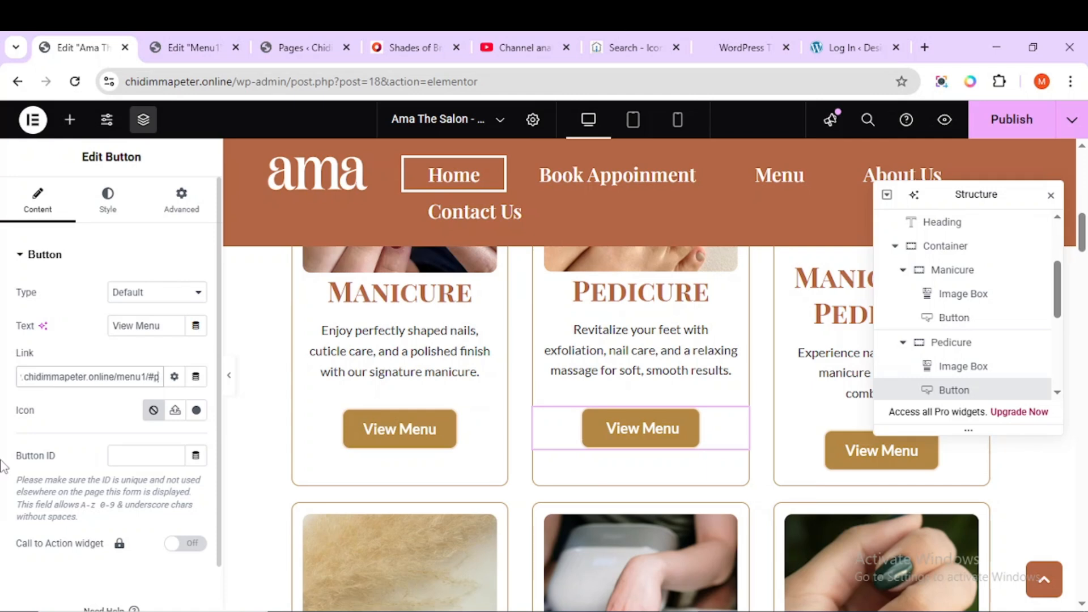
text(icure)
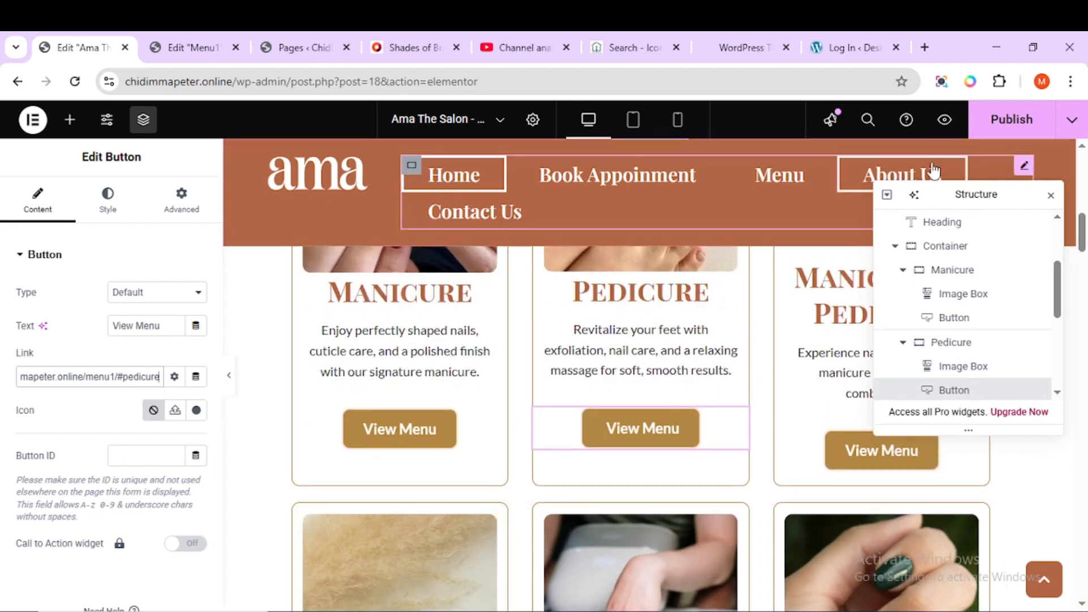
click(997, 122)
scroll(562, 425, down, 1)
scroll(563, 422, down, 3)
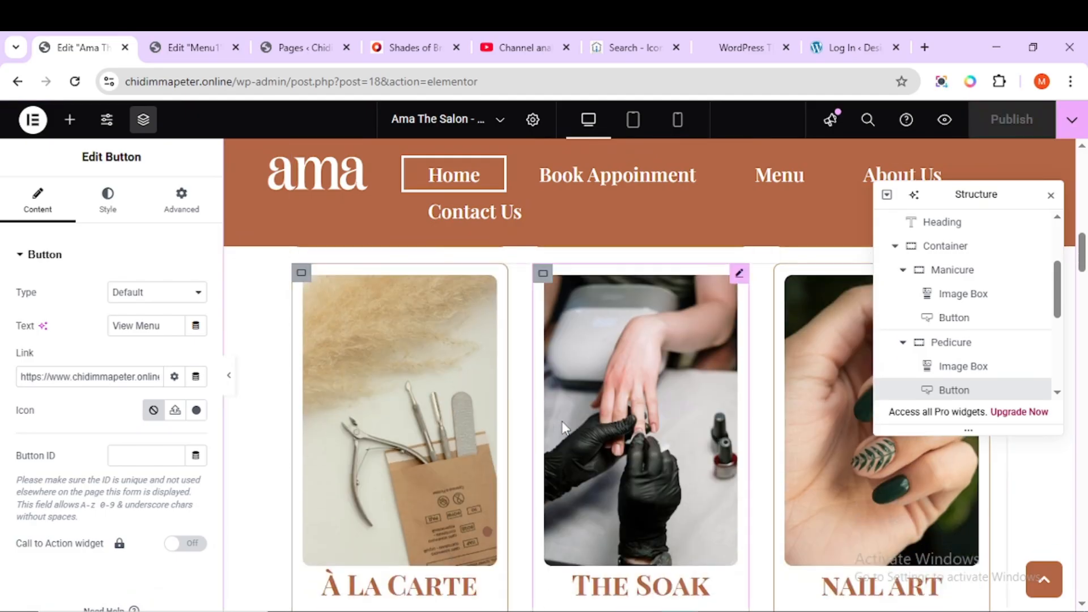
On the Menu1 page, set the Hands & Feet container's CSS ID to manicure-pedicure and publish the page
scroll(562, 421, up, 6)
scroll(562, 421, up, 3)
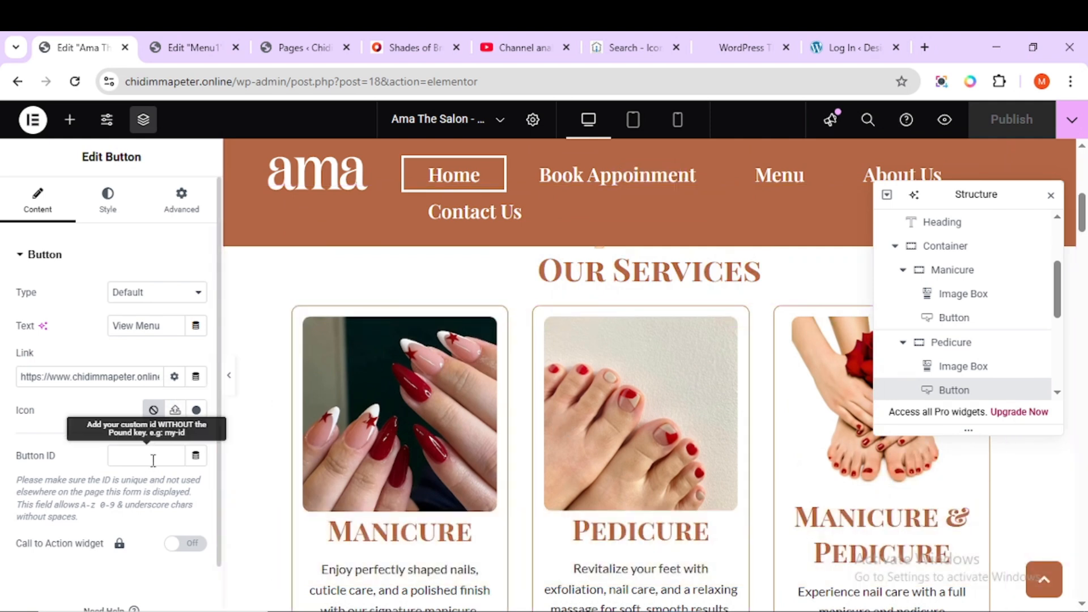
click(190, 47)
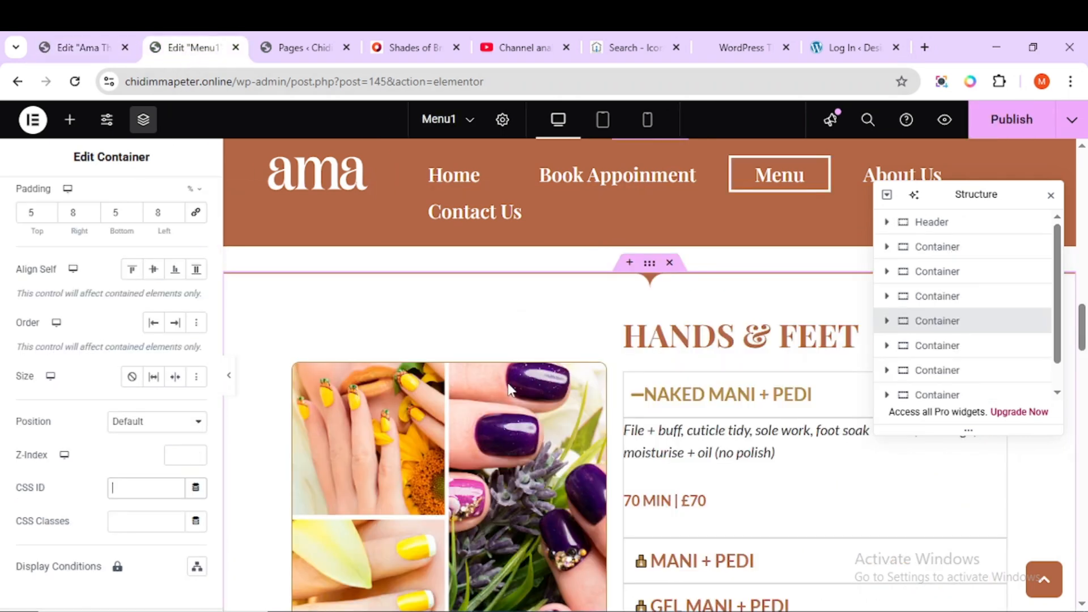
scroll(509, 389, up, 3)
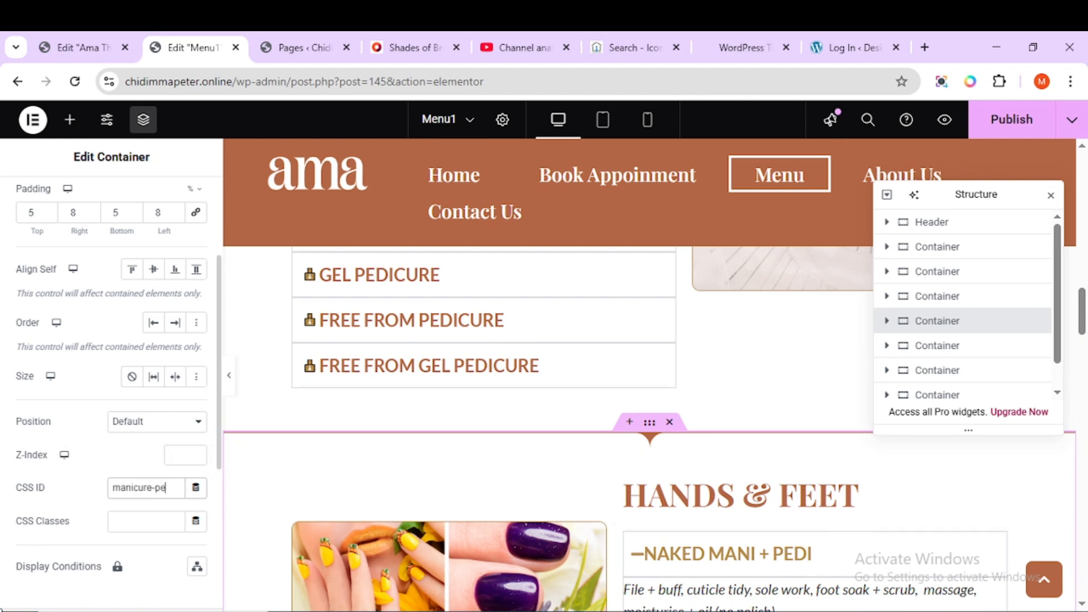
text(ure)
click(1000, 120)
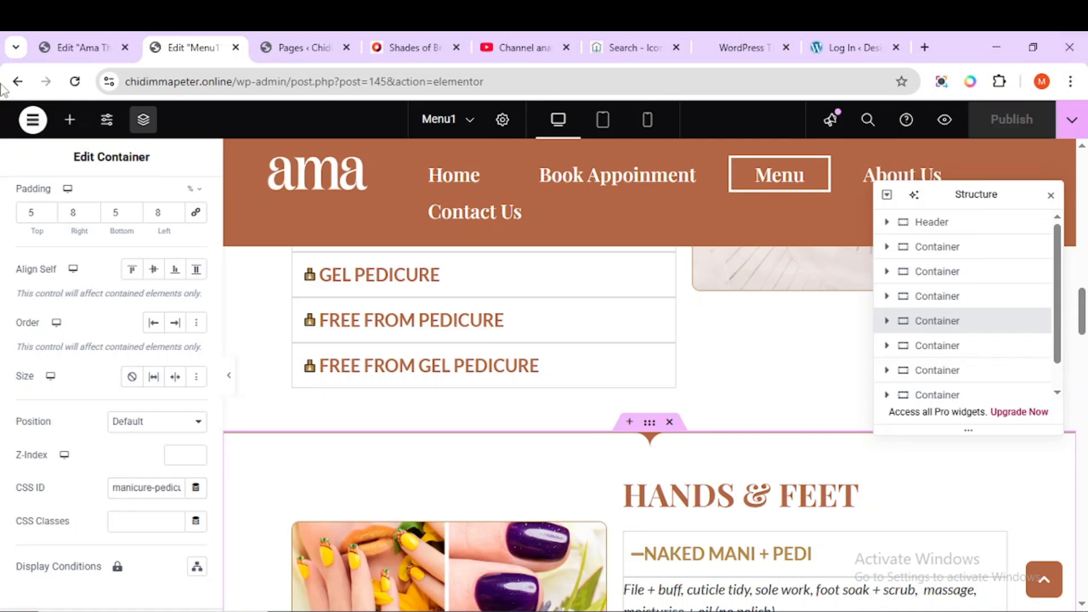
In the homepage editor, paste the menu1 page URL as the link of the Manicure & Pedicure card's View Menu button
click(66, 49)
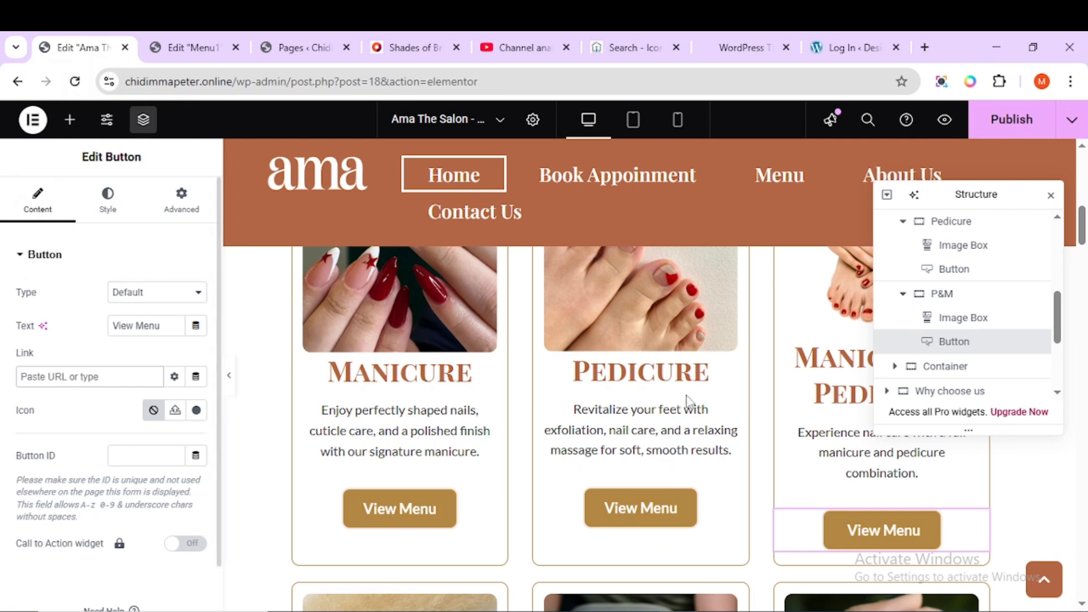
click(833, 420)
scroll(833, 430, down, 3)
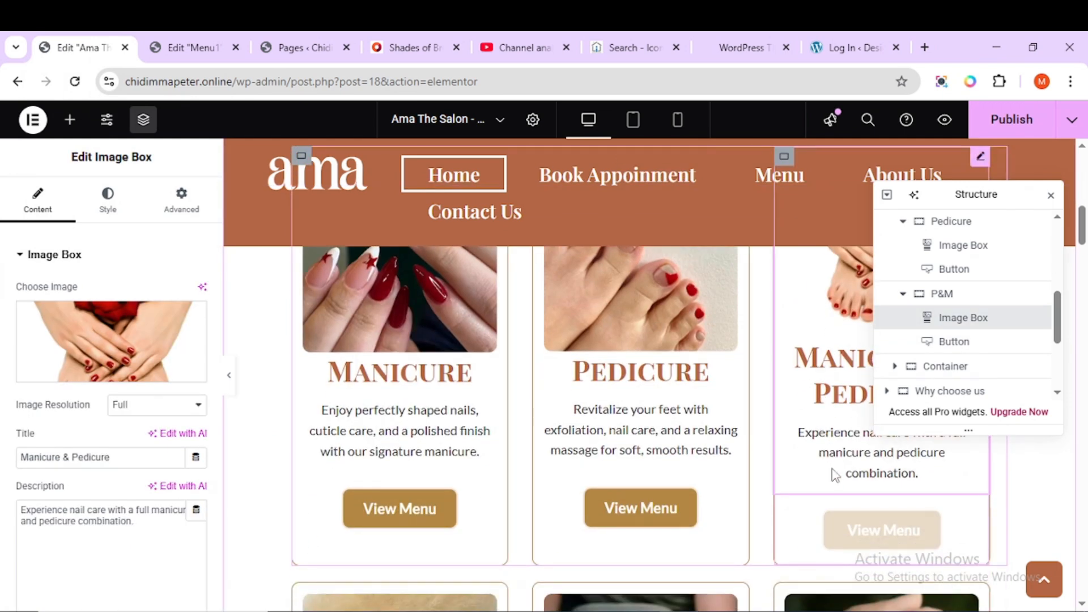
click(903, 532)
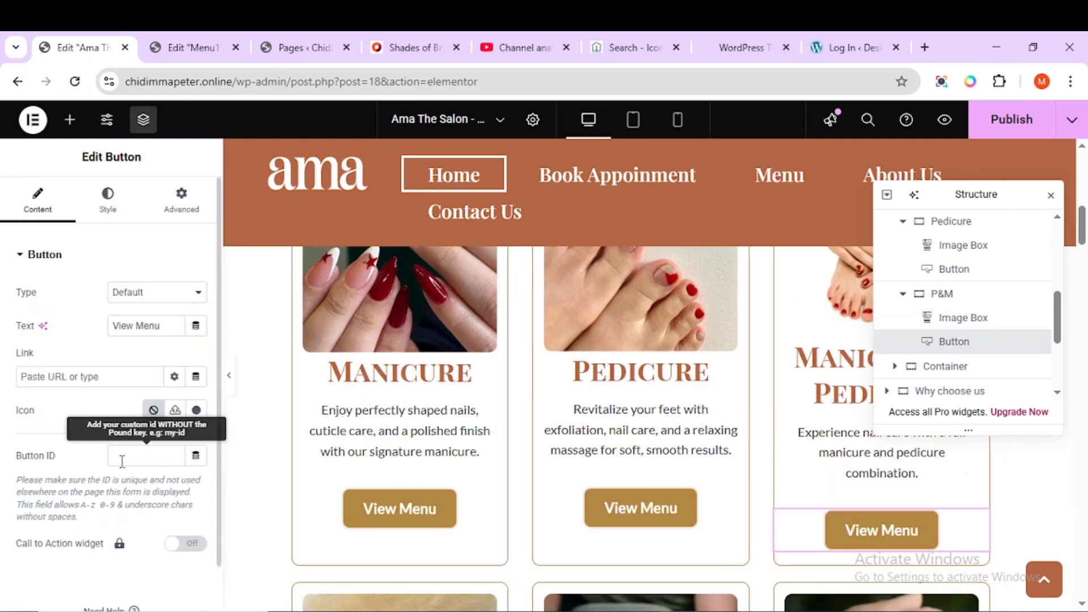
right_click(44, 378)
click(102, 403)
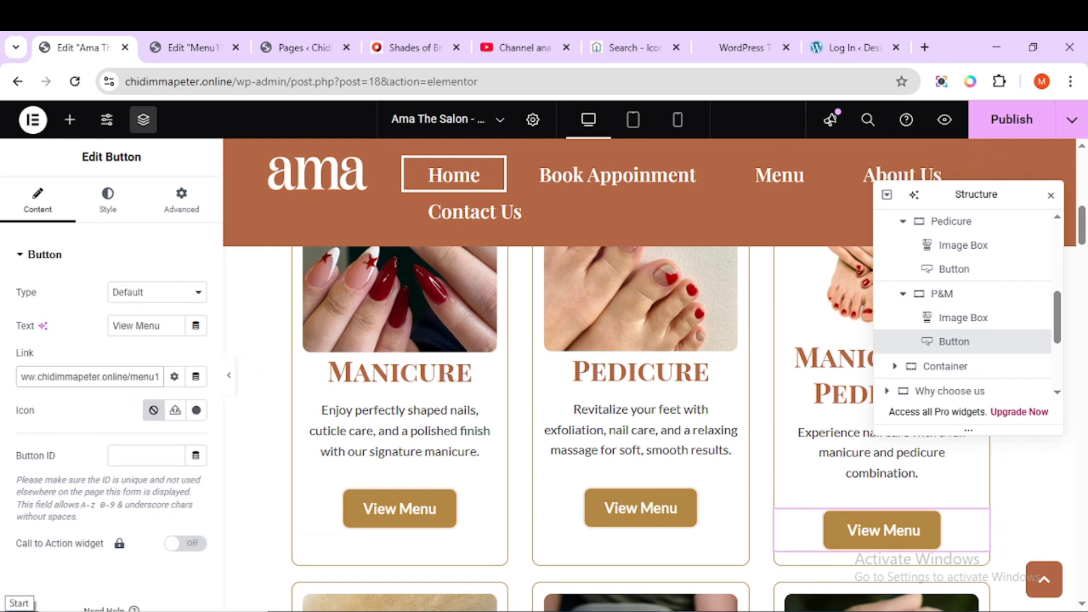
Append /#manicure-pedicure to the link of the Manicure & Pedicure card's View Menu button and publish the homepage
text(/#)
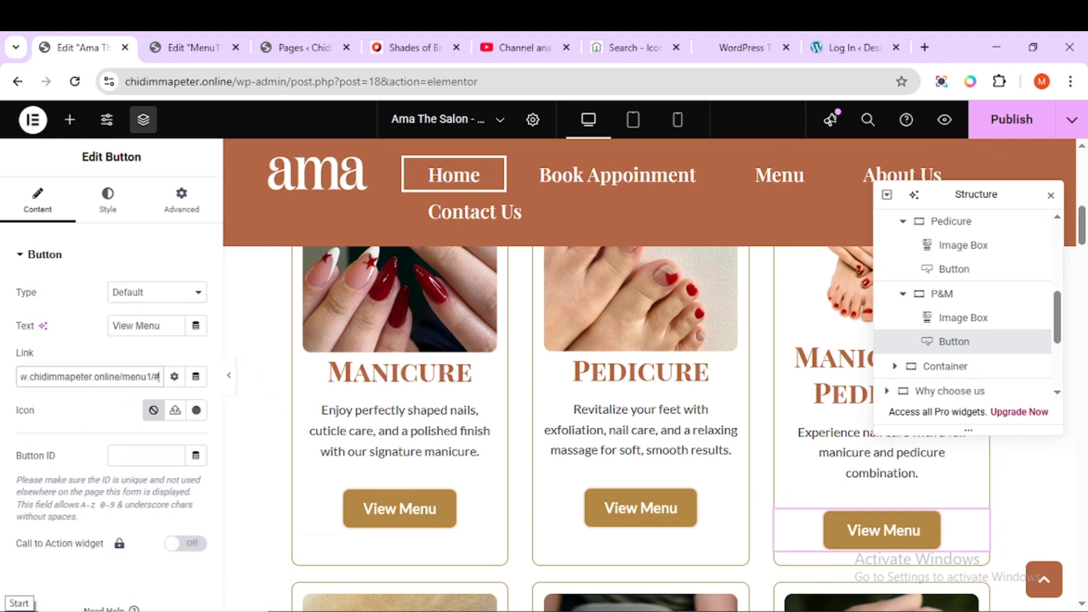
text(ma)
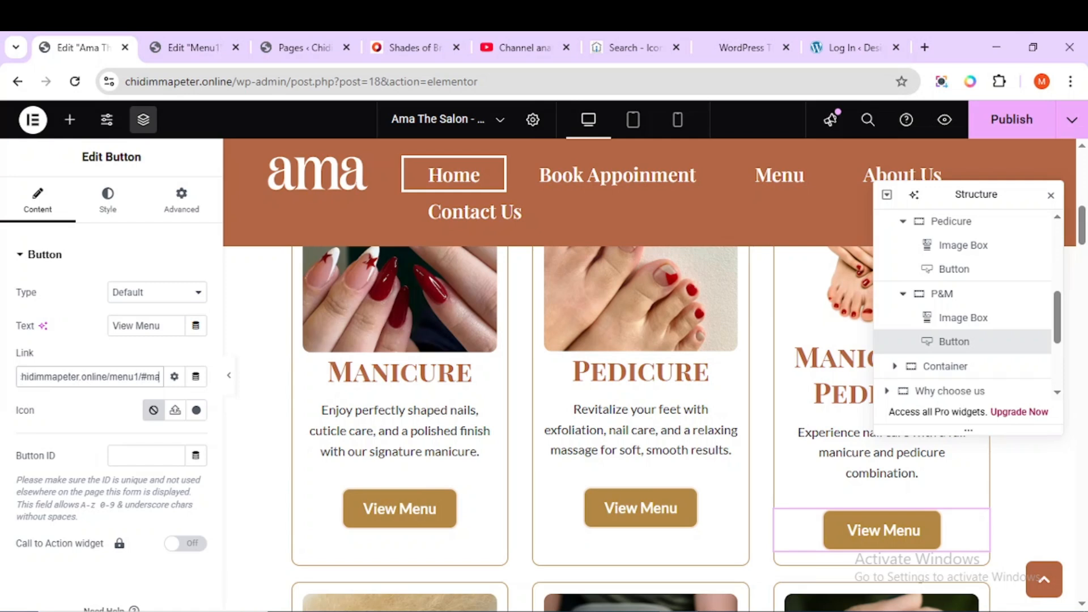
text(ni)
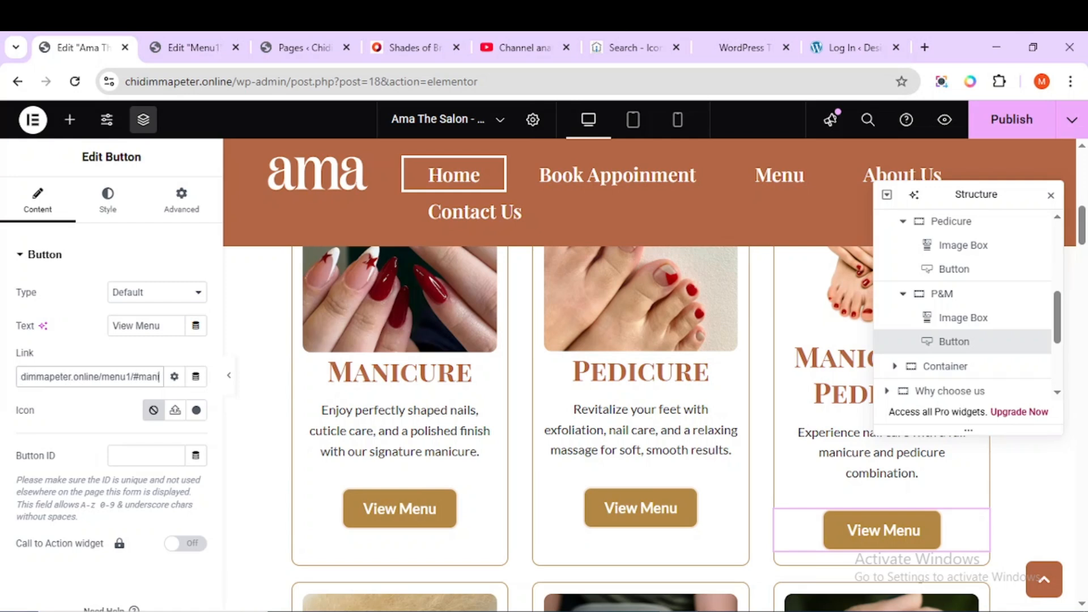
text(cure-)
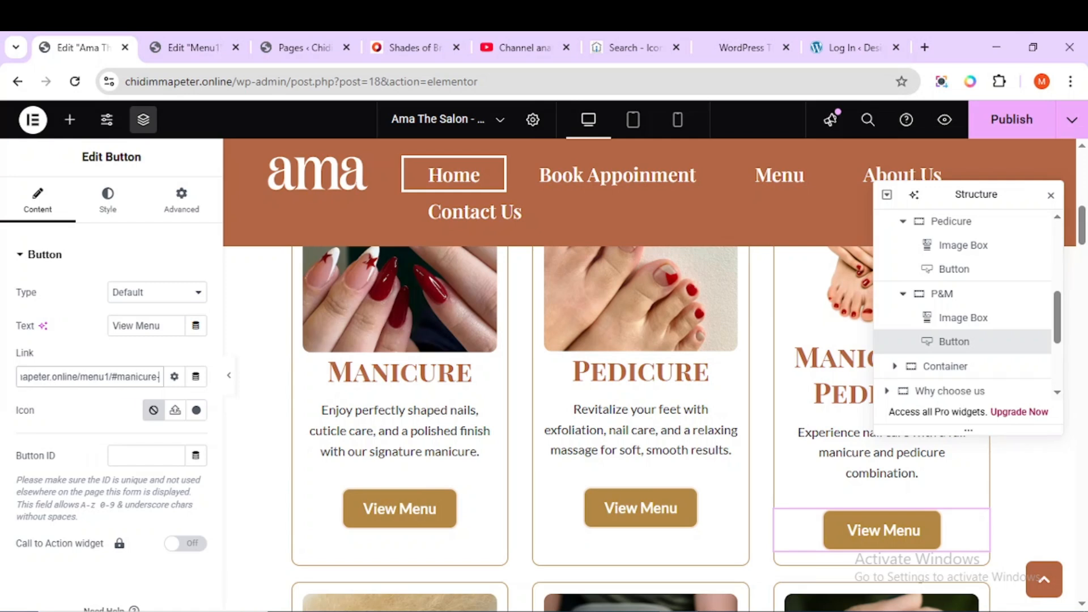
text(pedicure)
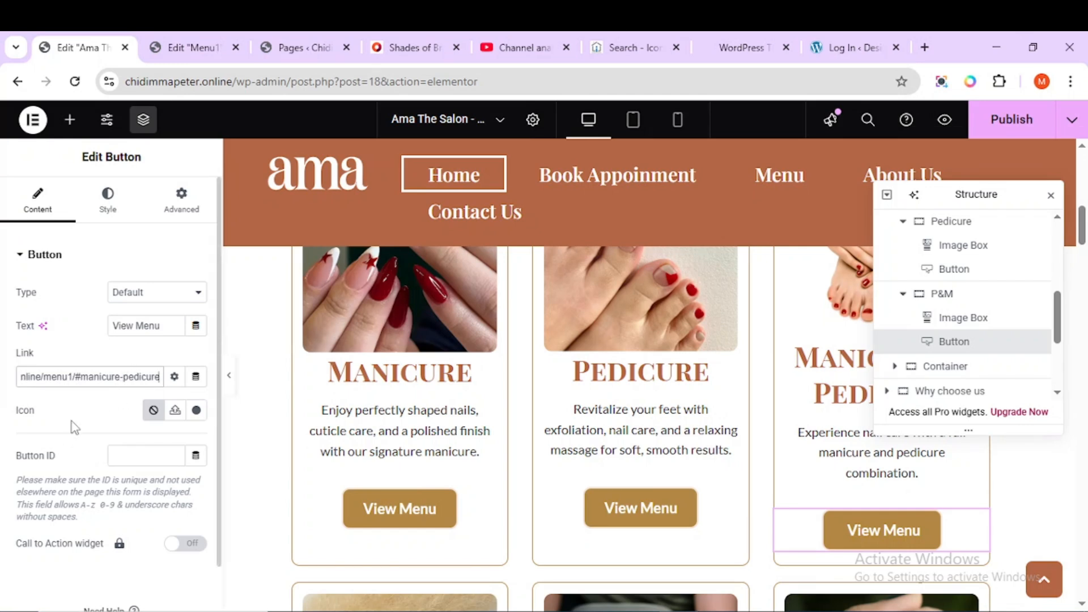
click(1034, 134)
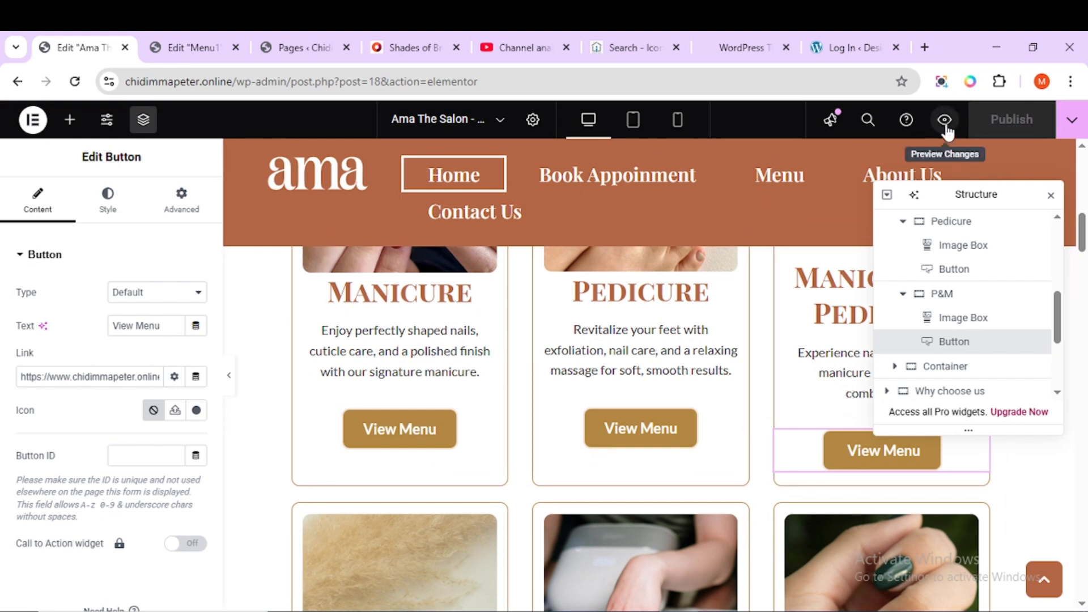
Preview the homepage and test the Manicure card's View Menu button, checking which Menu1 section it opens
click(946, 129)
scroll(316, 517, down, 5)
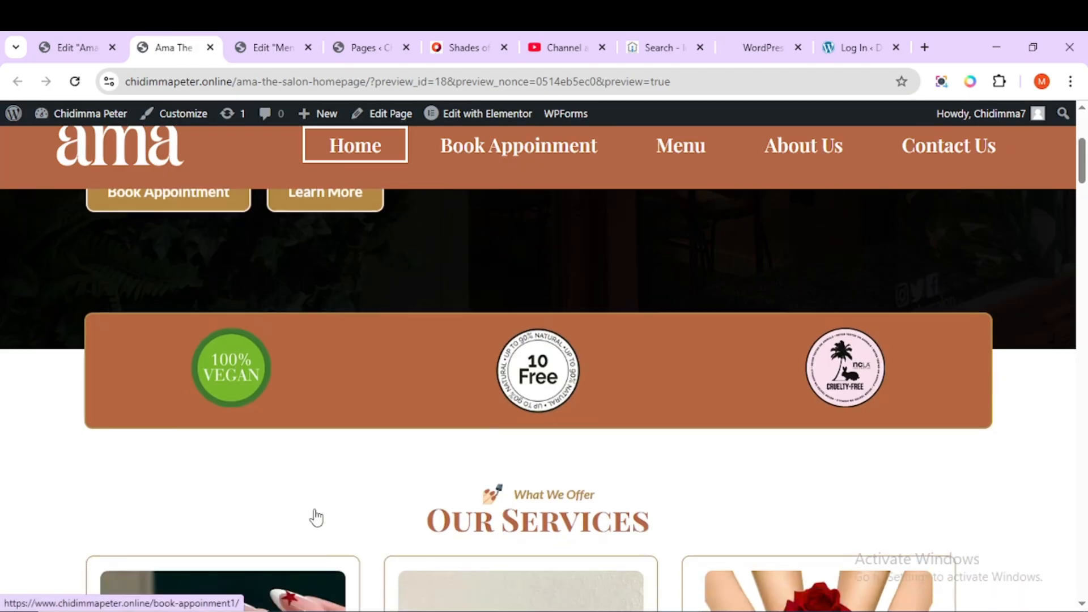
scroll(316, 518, down, 6)
scroll(262, 474, down, 3)
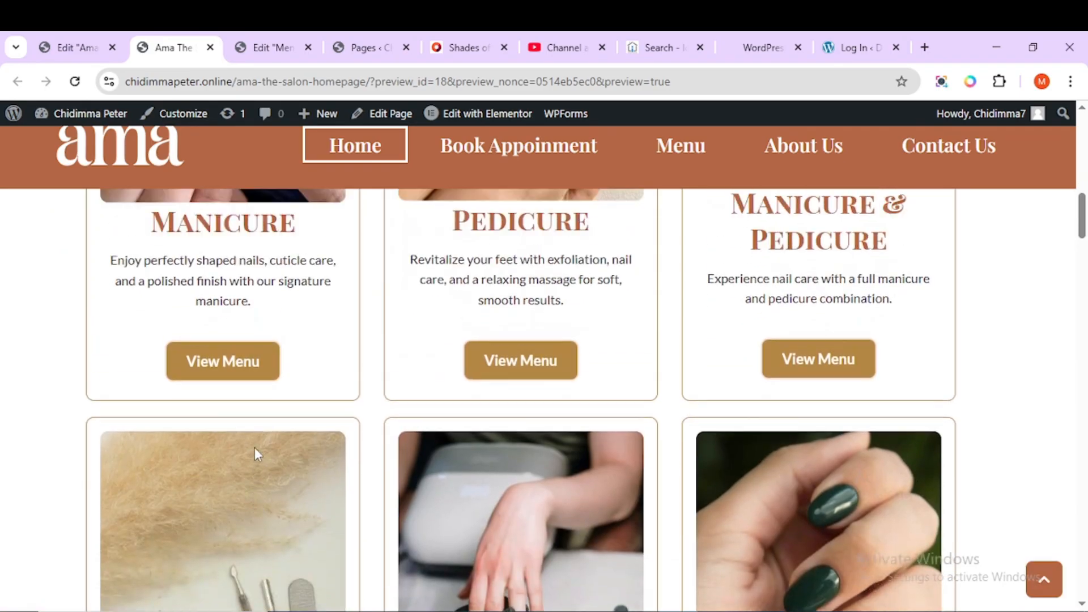
click(218, 361)
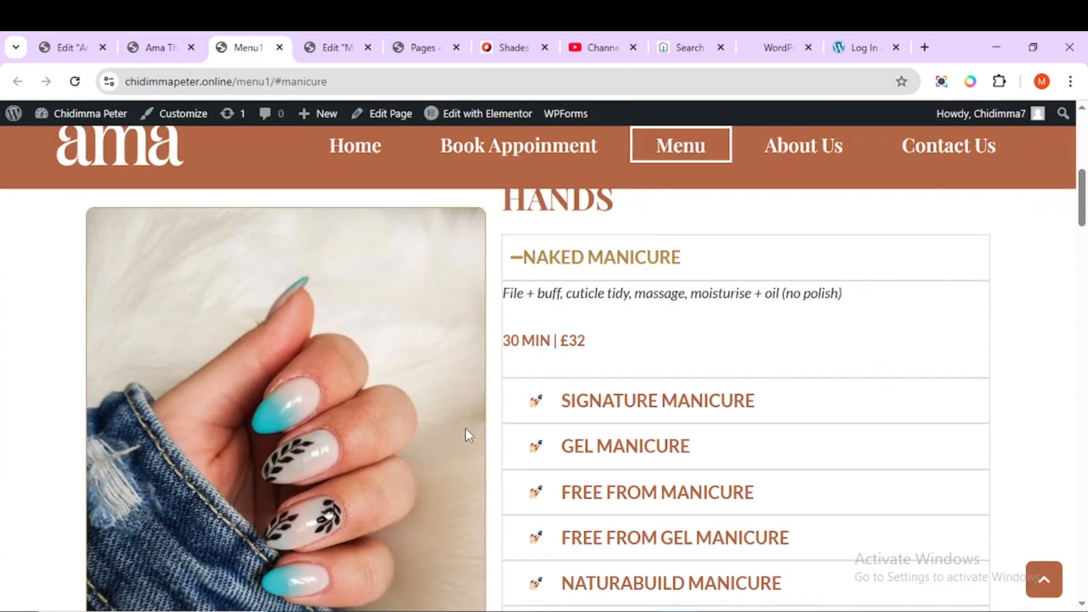
scroll(750, 458, down, 3)
Return to the homepage preview and test the Pedicure card's View Menu button, checking which Menu1 section it opens
click(160, 49)
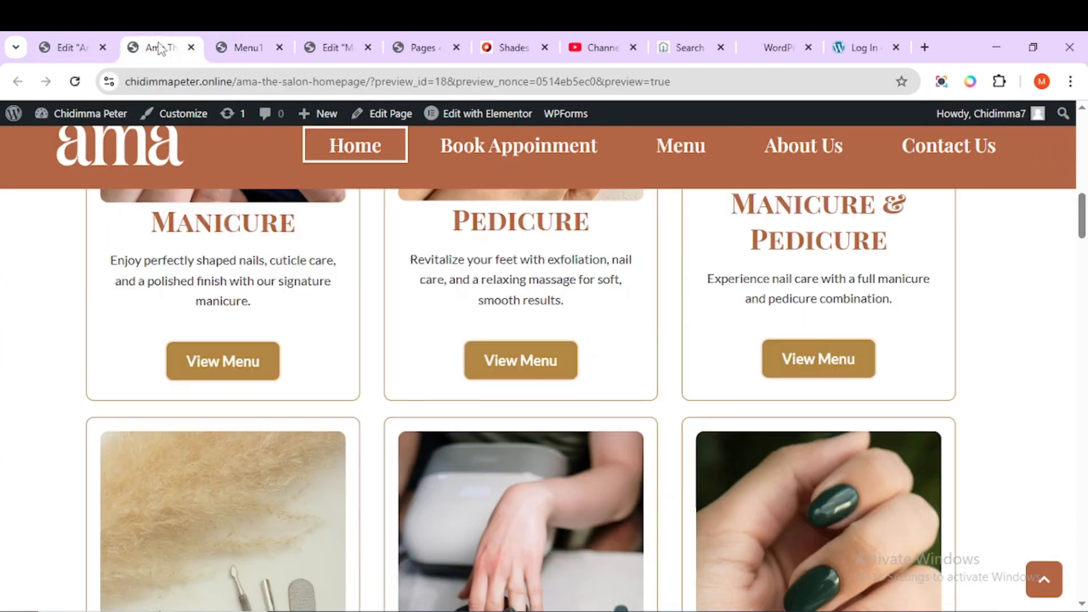
click(518, 360)
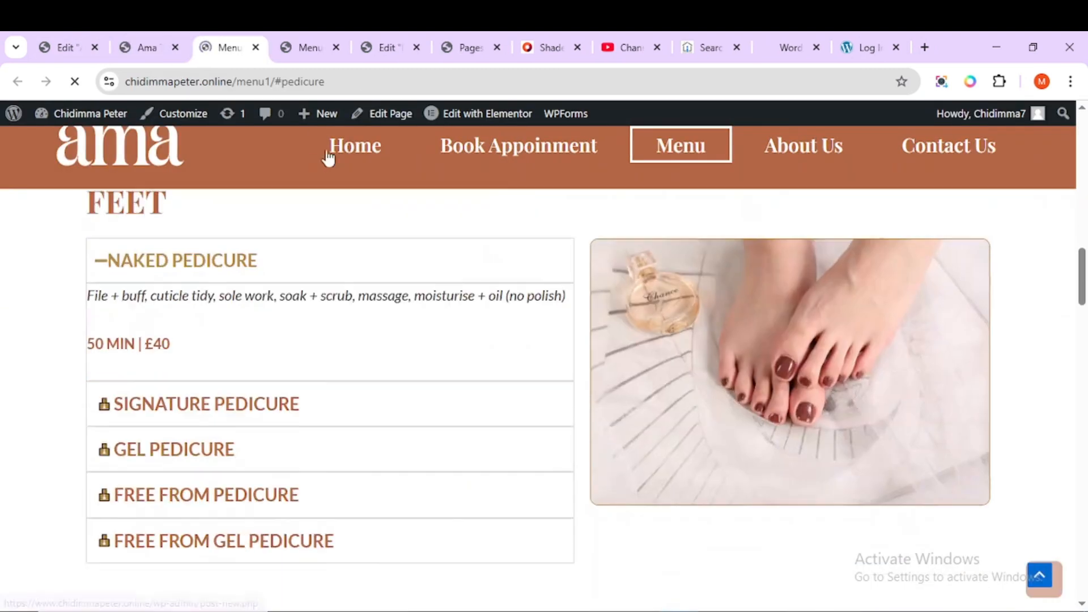
click(147, 56)
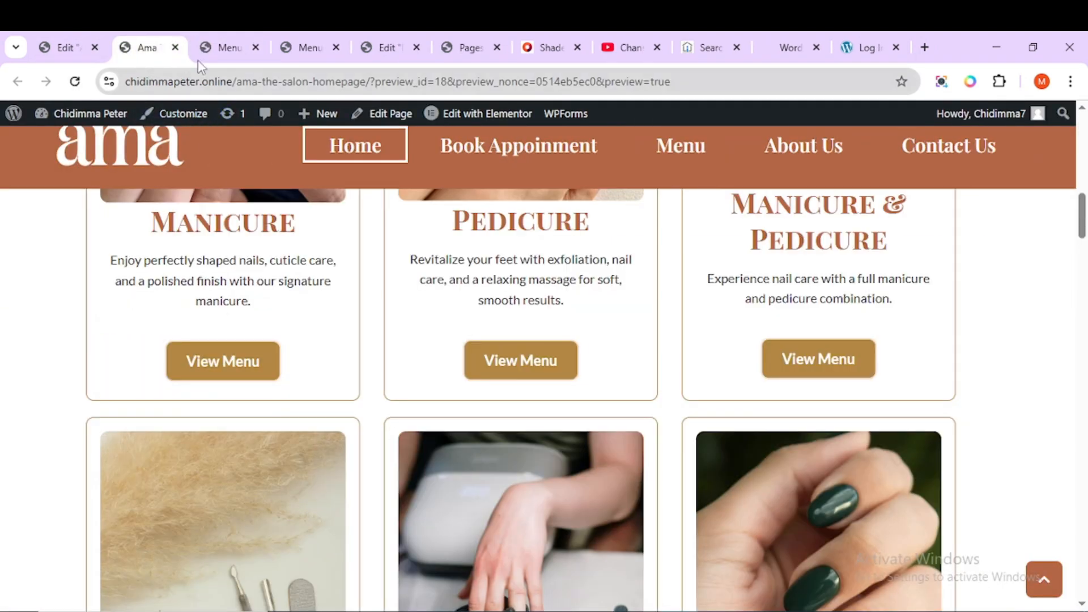
click(215, 48)
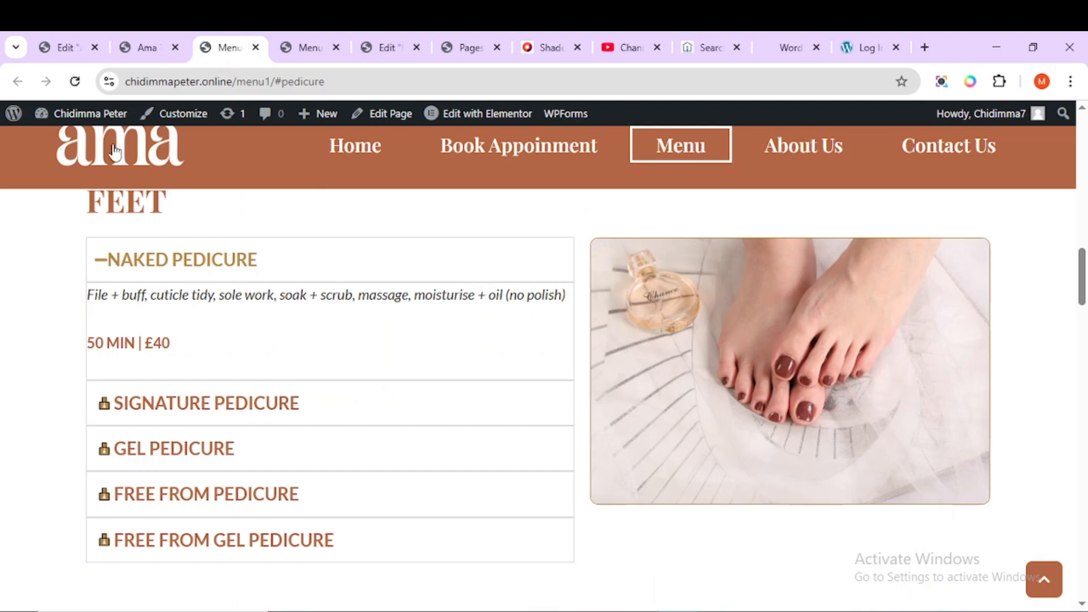
In the homepage editor, turn off Open in new window for the Manicure & Pedicure card's View Menu button link
click(77, 47)
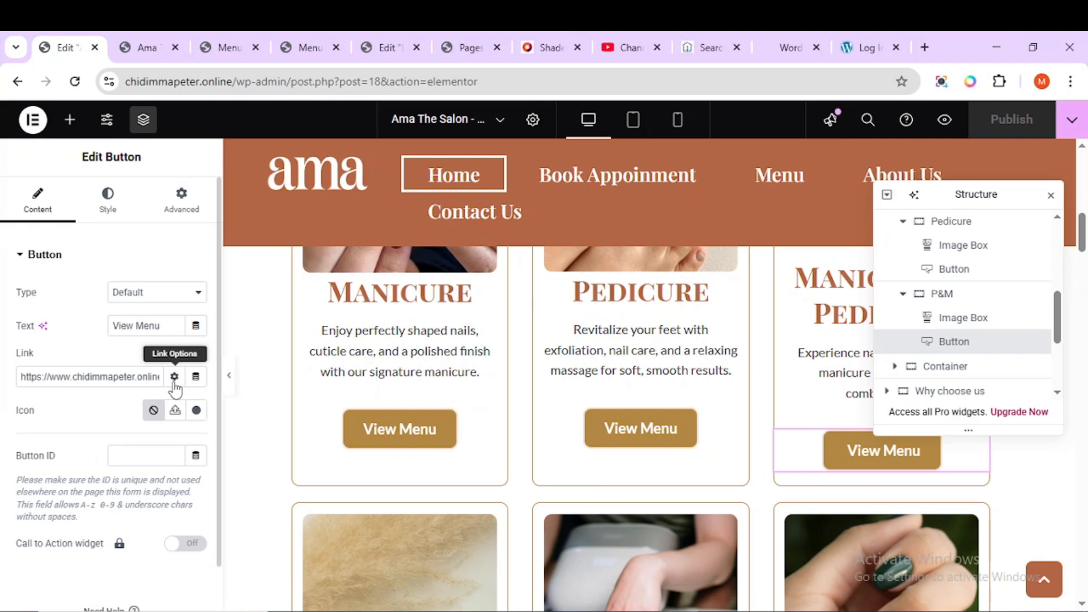
click(175, 377)
click(22, 401)
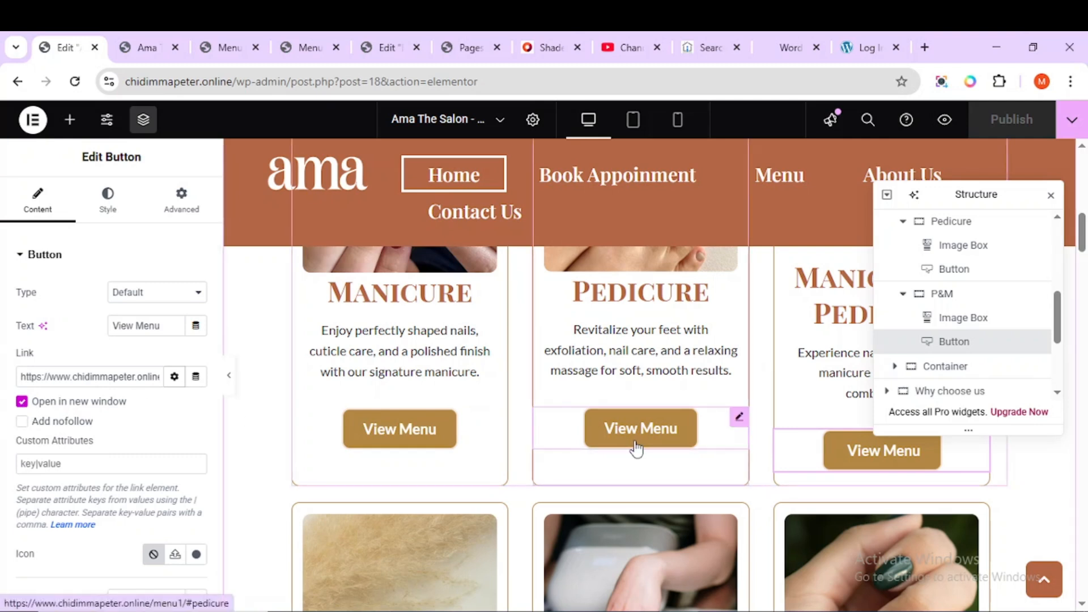
click(22, 402)
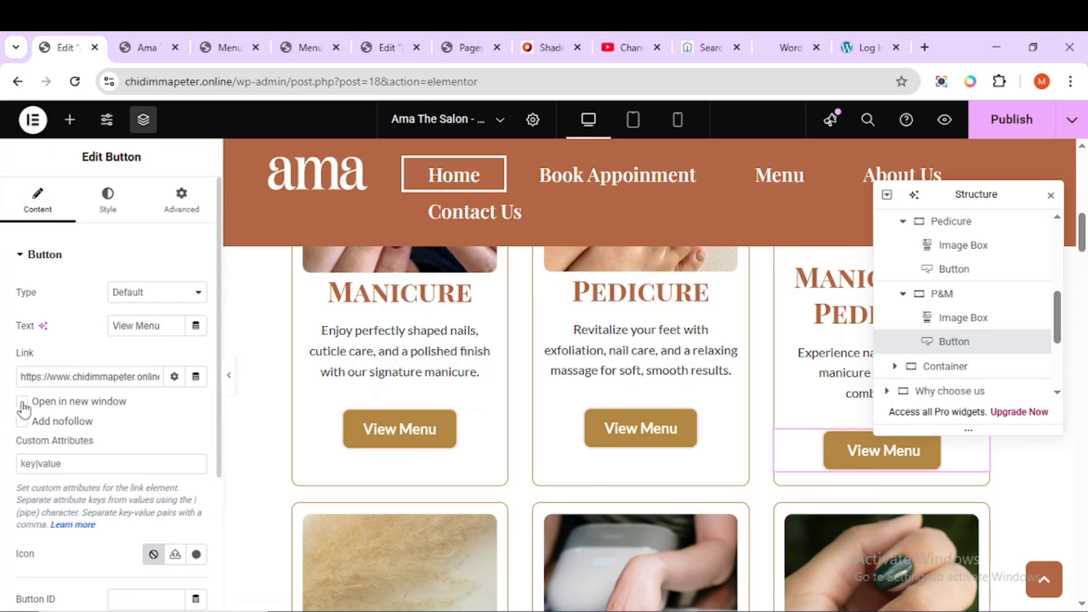
In the homepage preview, test the Manicure & Pedicure card's View Menu button and look through the Menu1 sections above its target
click(140, 48)
scroll(794, 435, up, 3)
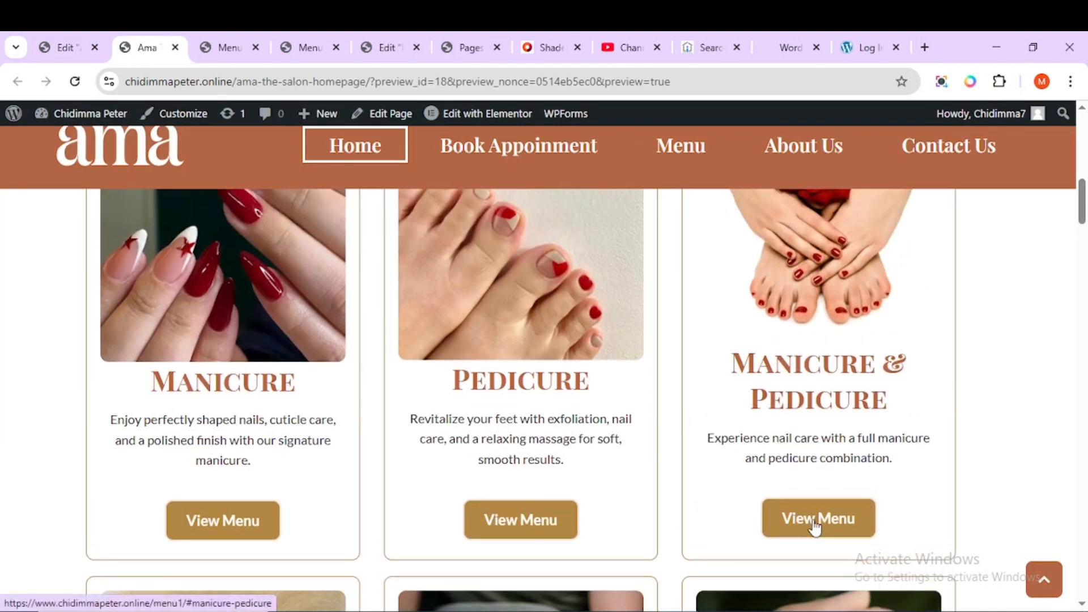
click(818, 518)
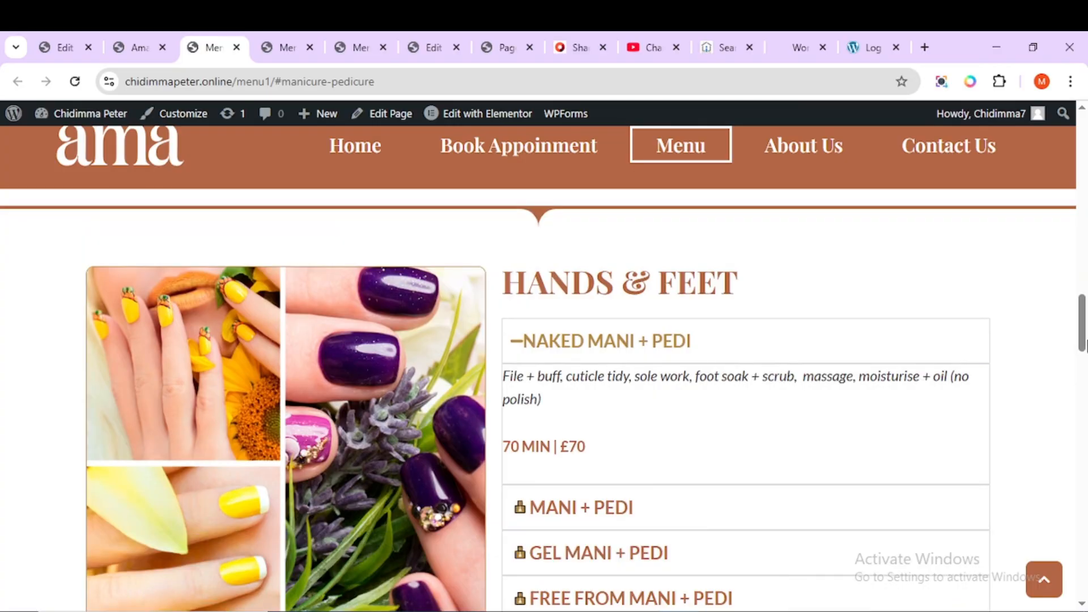
scroll(958, 324, up, 1)
scroll(940, 334, up, 1)
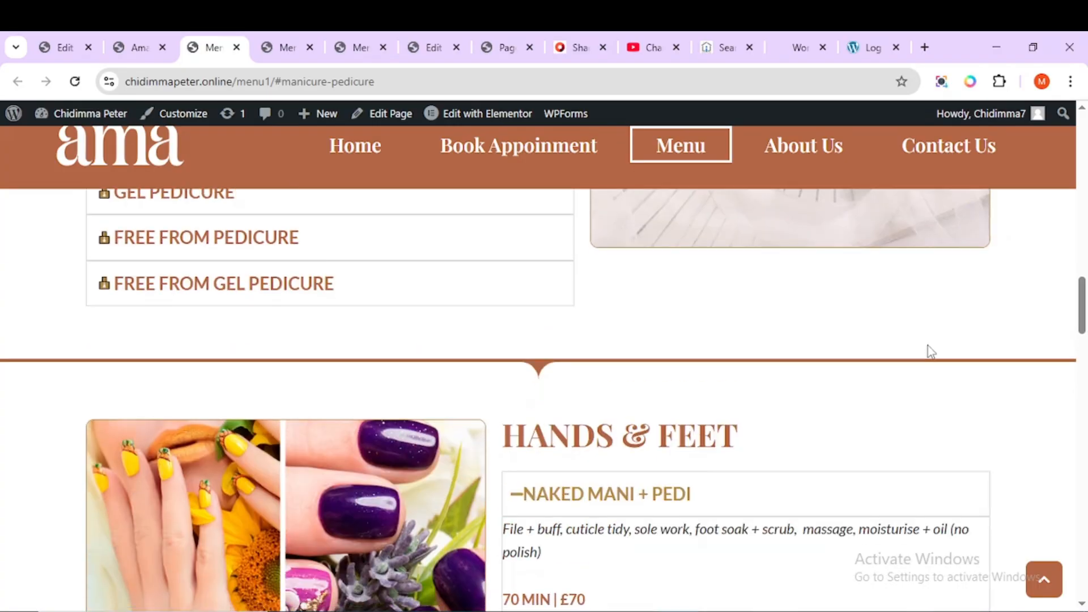
scroll(903, 444, up, 7)
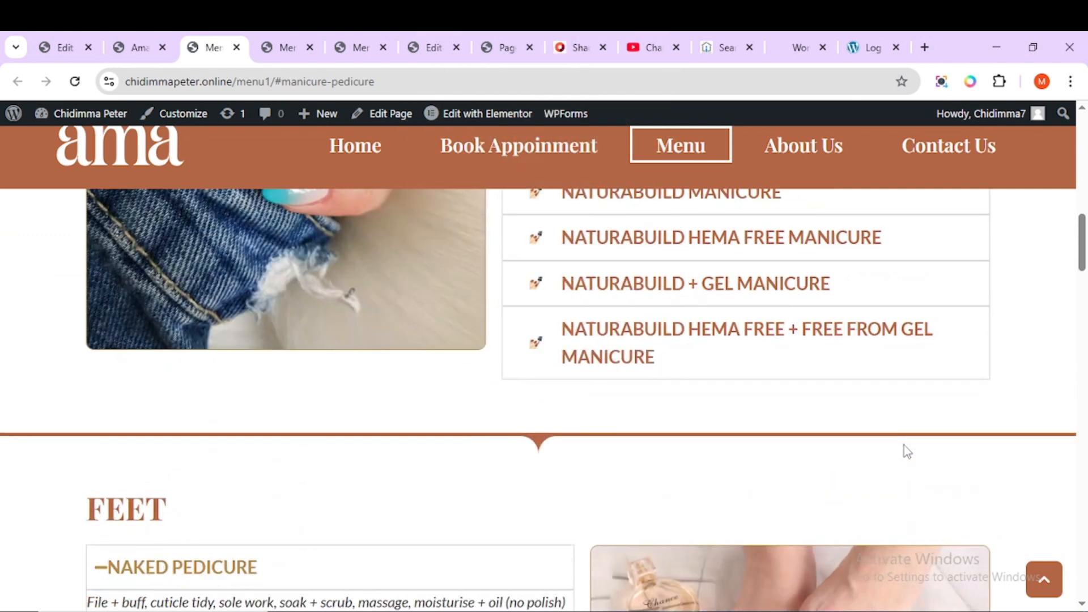
scroll(903, 445, up, 2)
scroll(905, 452, up, 5)
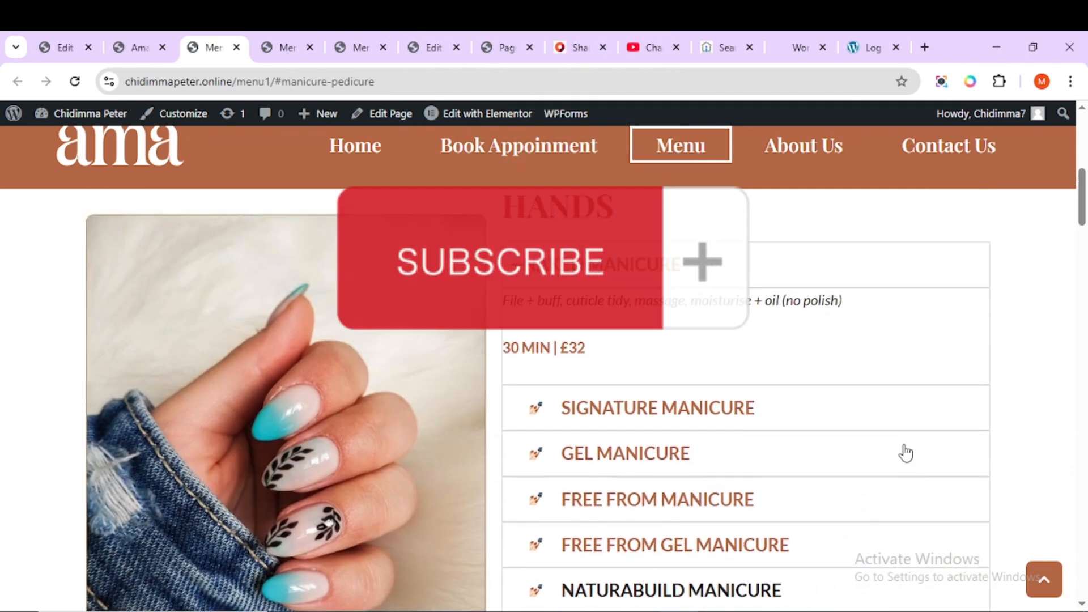